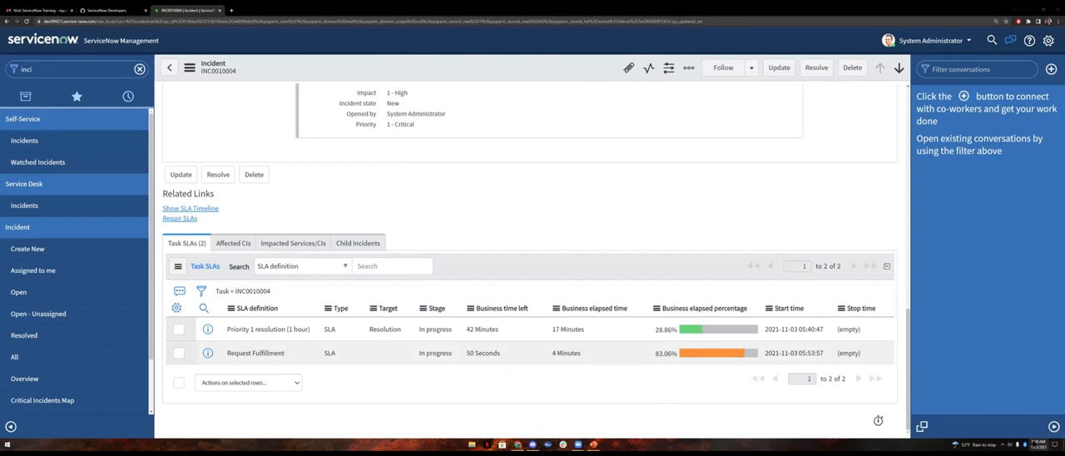
click(1023, 445)
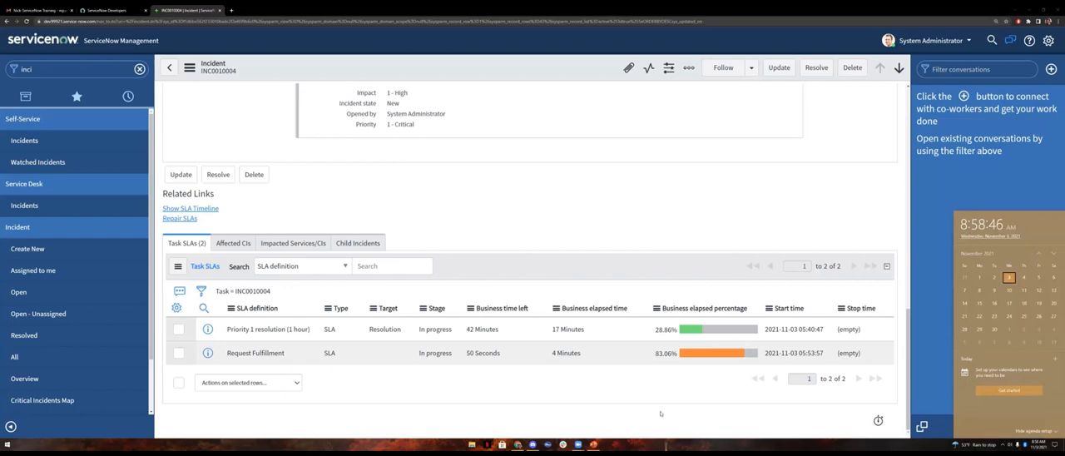
click(671, 404)
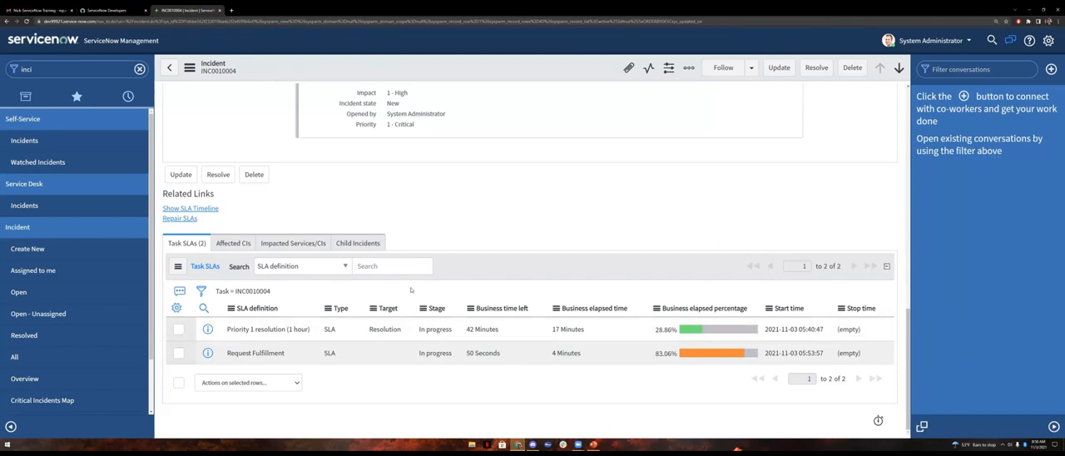
Step: Refresh the incident record and check the business elapsed percentage of its Request Fulfillment task SLA
click(189, 67)
click(206, 82)
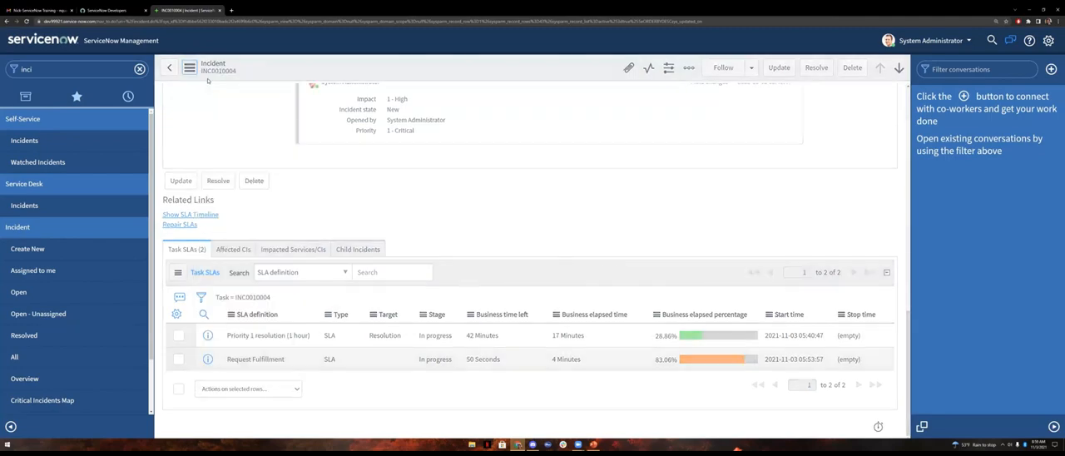
scroll(540, 229, down, 10)
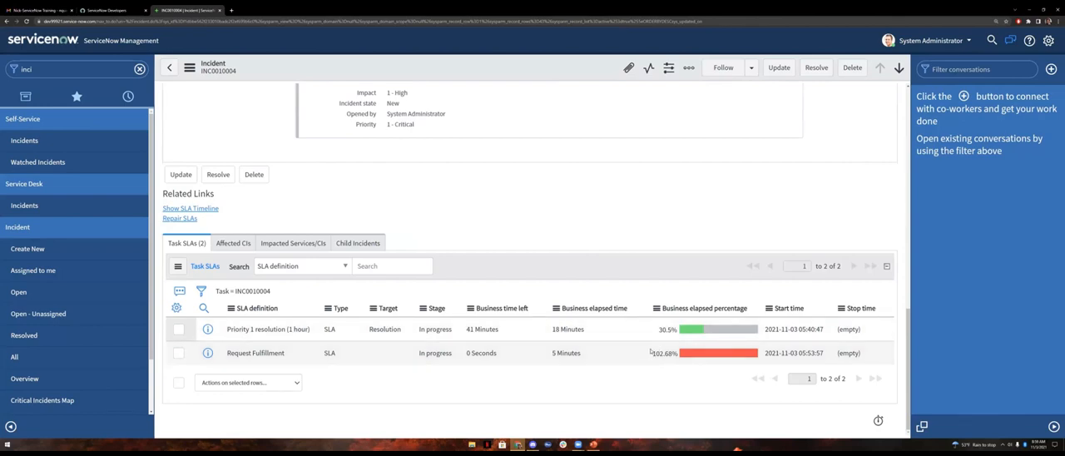
drag(651, 353, 677, 356)
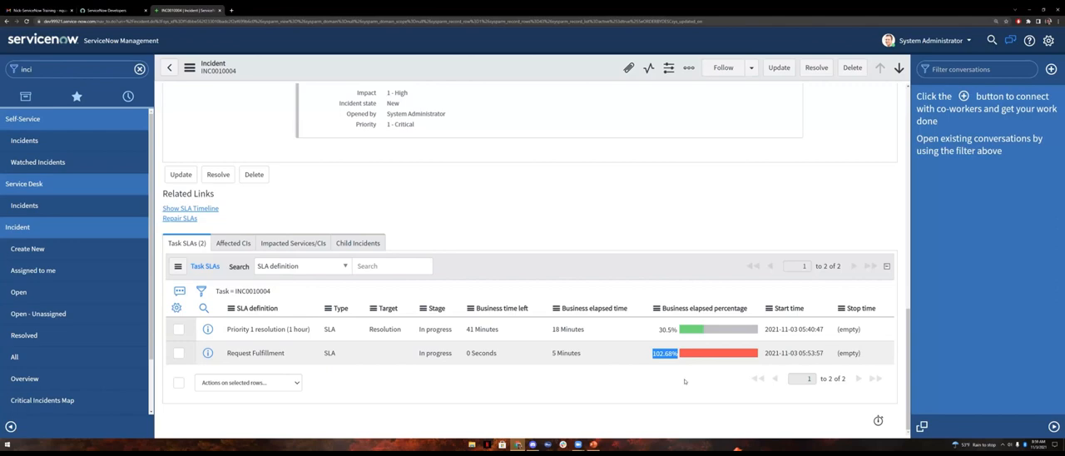
click(709, 270)
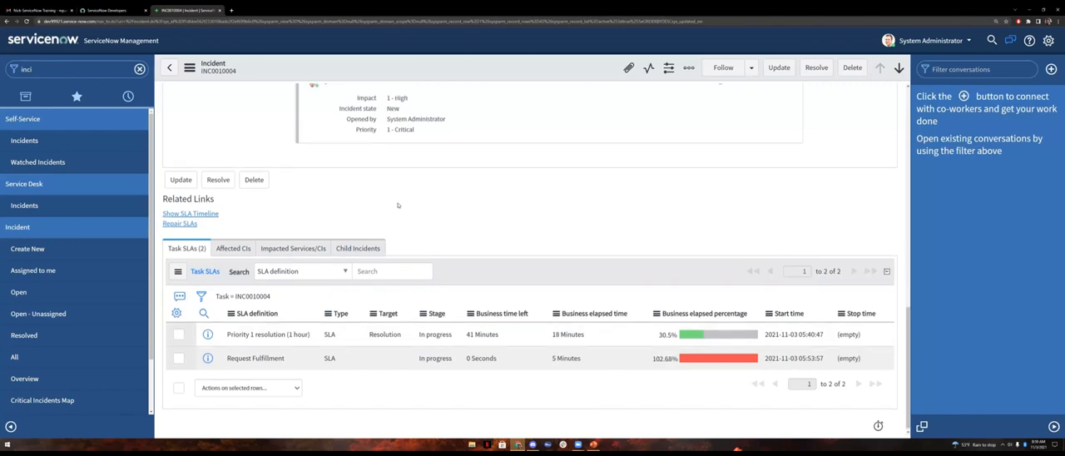
Step: Find the SLA definitions and open the Request Fulfillment definition
scroll(686, 252, up, 5)
click(139, 69)
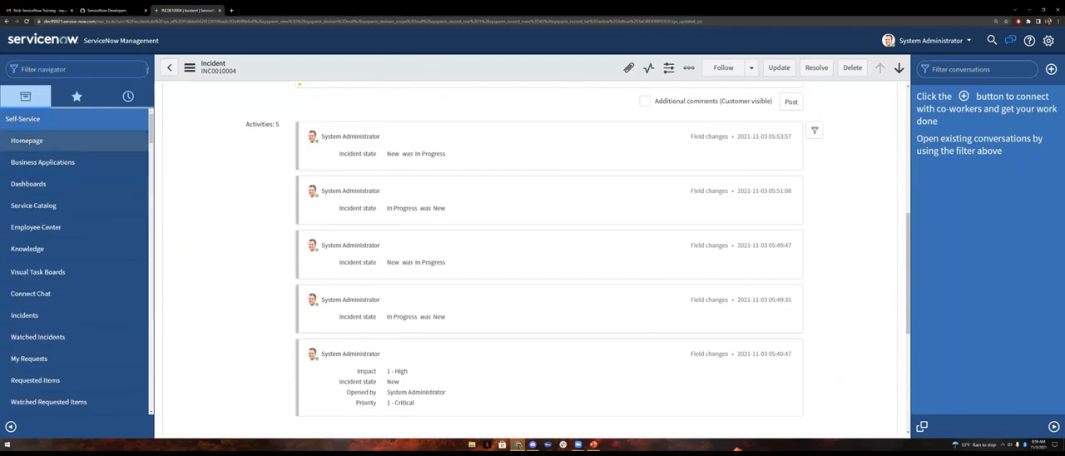
text(SLA)
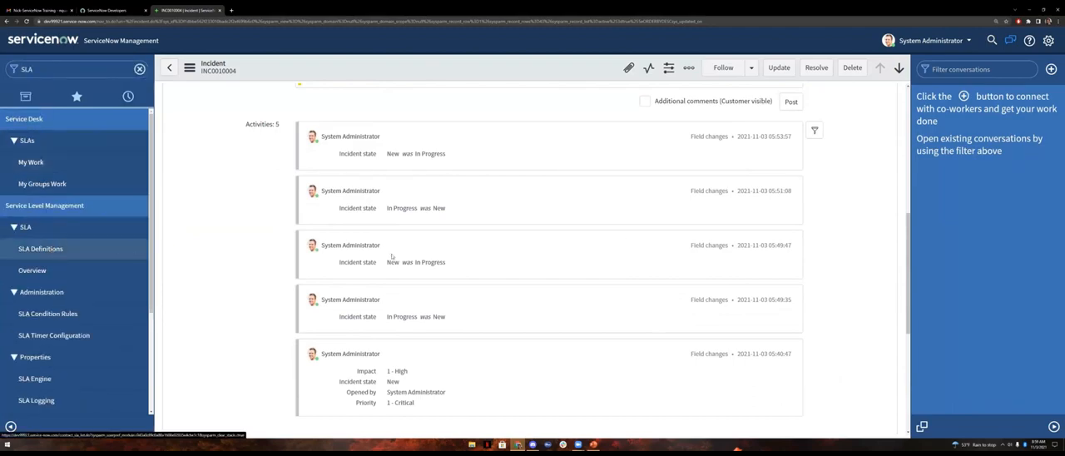
click(40, 248)
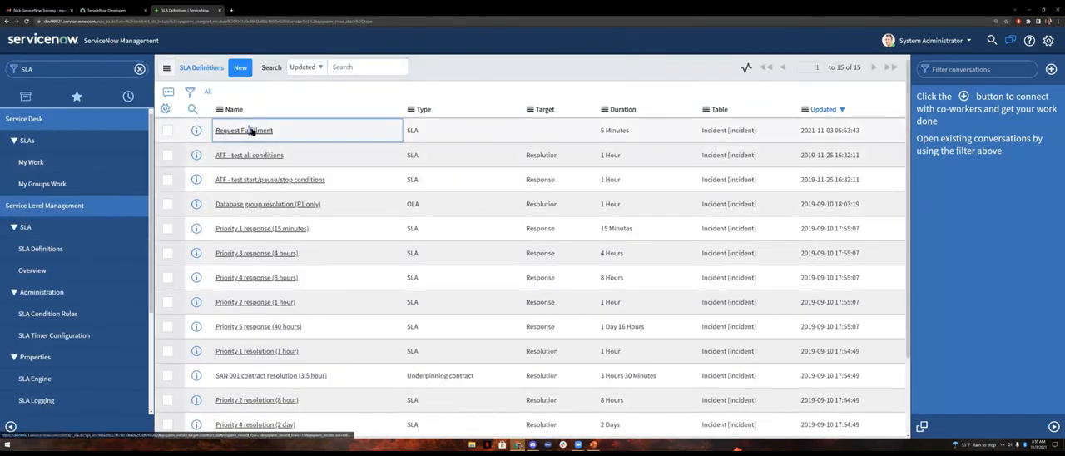
click(252, 131)
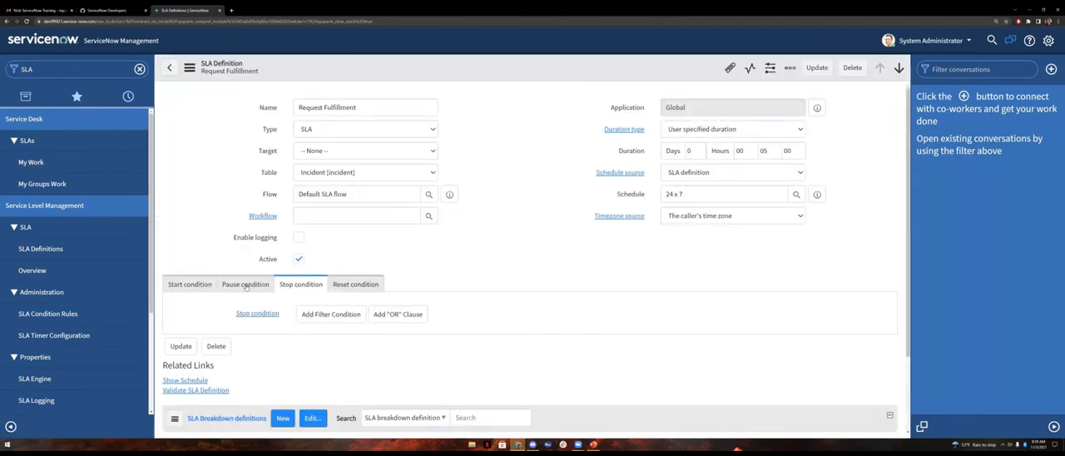
Step: Set the Request Fulfillment SLA's pause condition to State is On Hold
click(244, 285)
scroll(299, 288, down, 2)
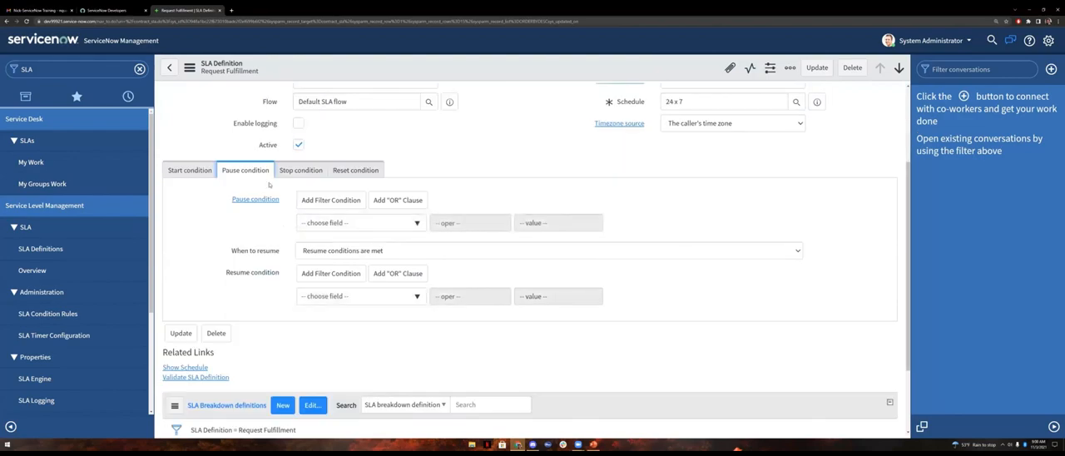
scroll(332, 200, up, 4)
scroll(386, 208, down, 3)
scroll(385, 209, down, 2)
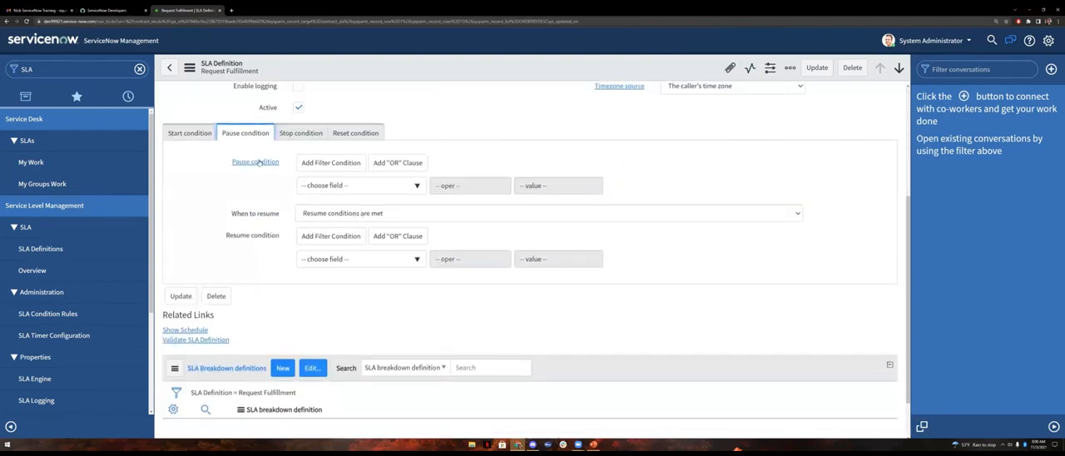
click(376, 188)
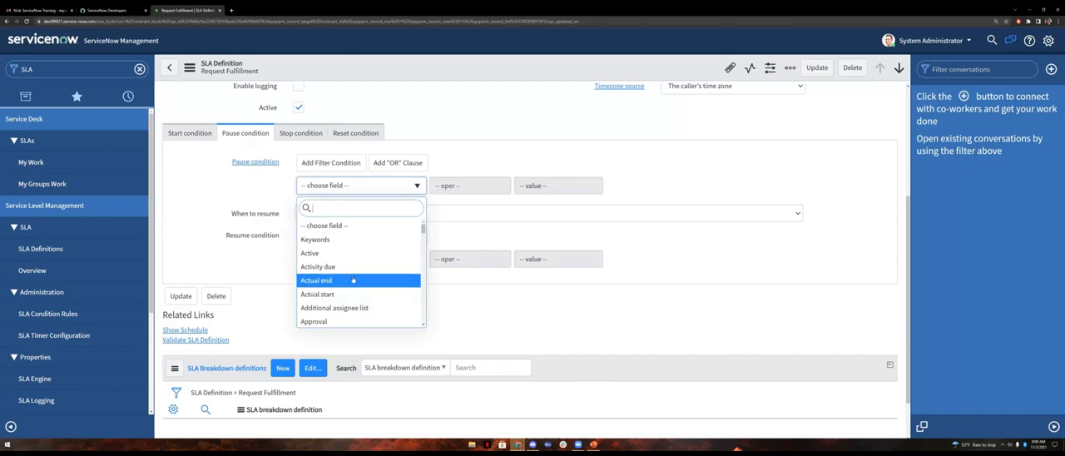
text(sta)
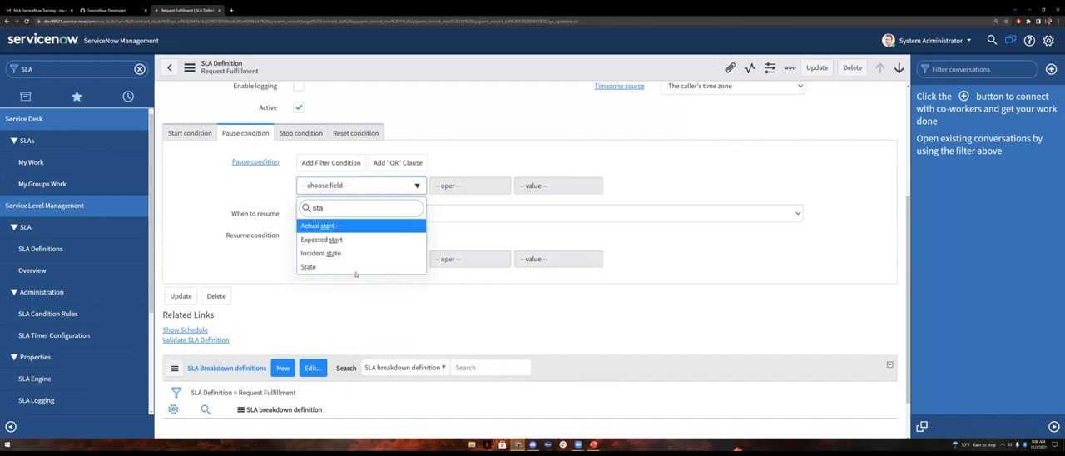
click(345, 267)
click(560, 191)
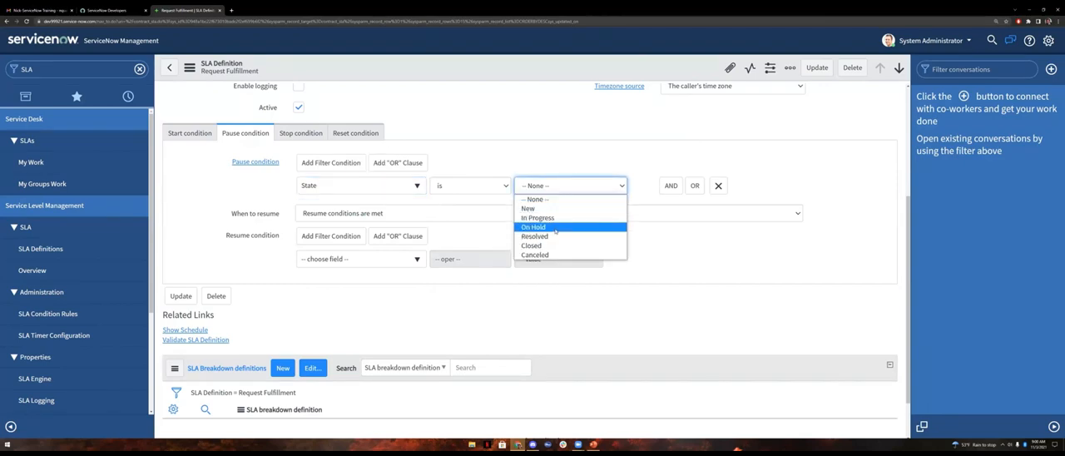
click(555, 228)
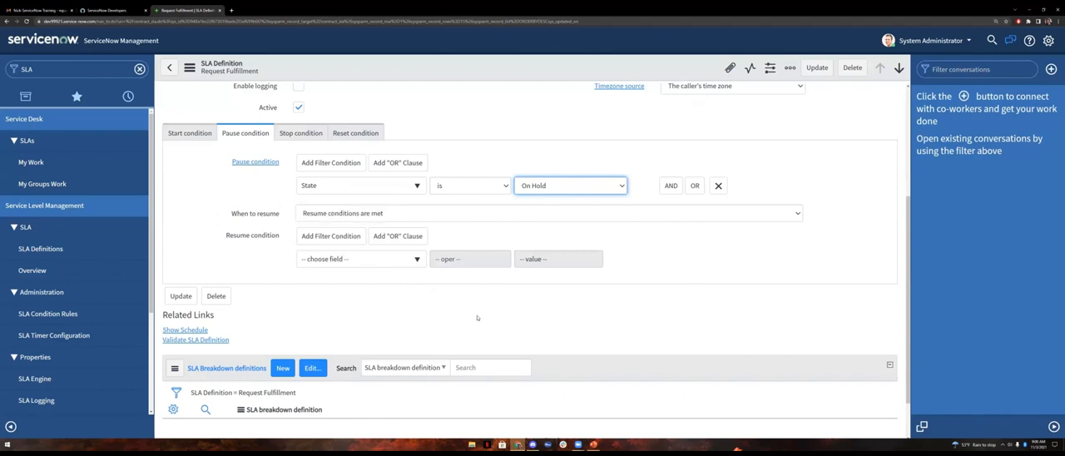
Step: Set the resume condition to State is In Progress and save the SLA definition
click(329, 260)
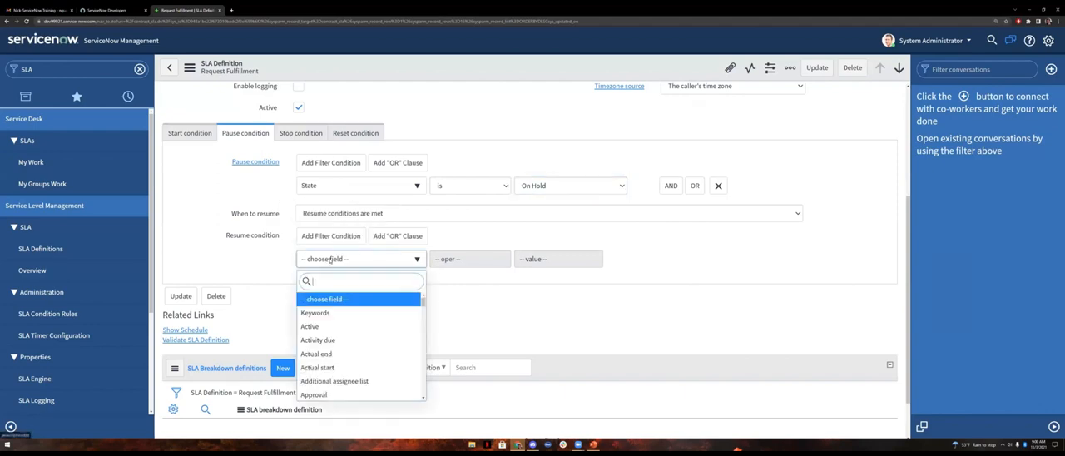
text(sta)
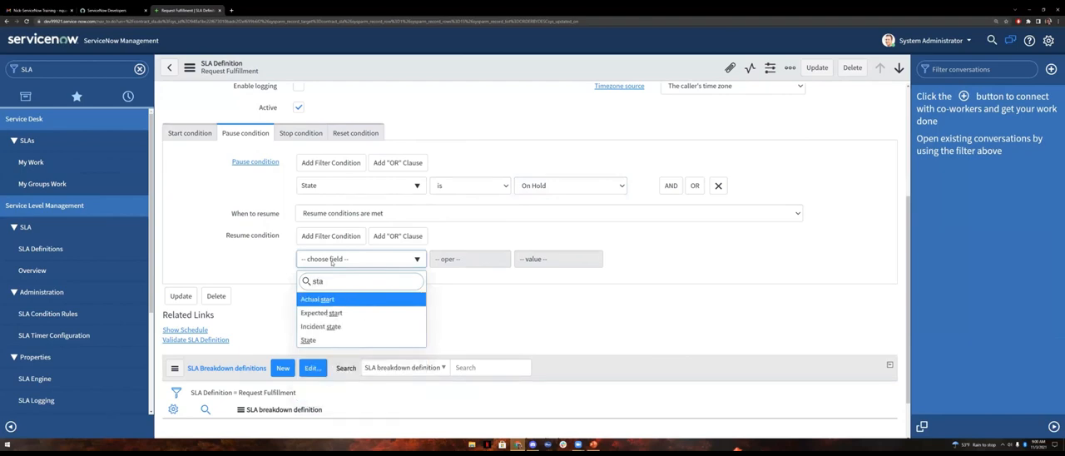
click(356, 338)
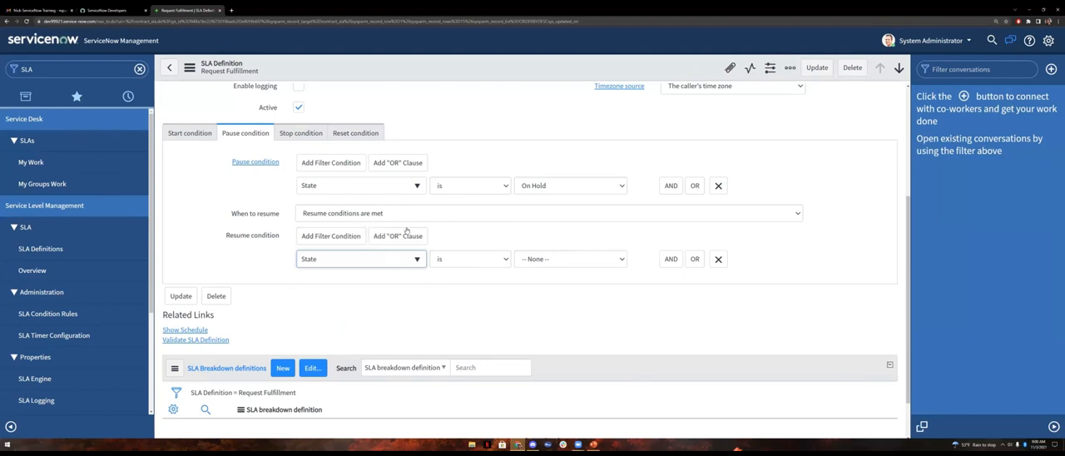
click(586, 259)
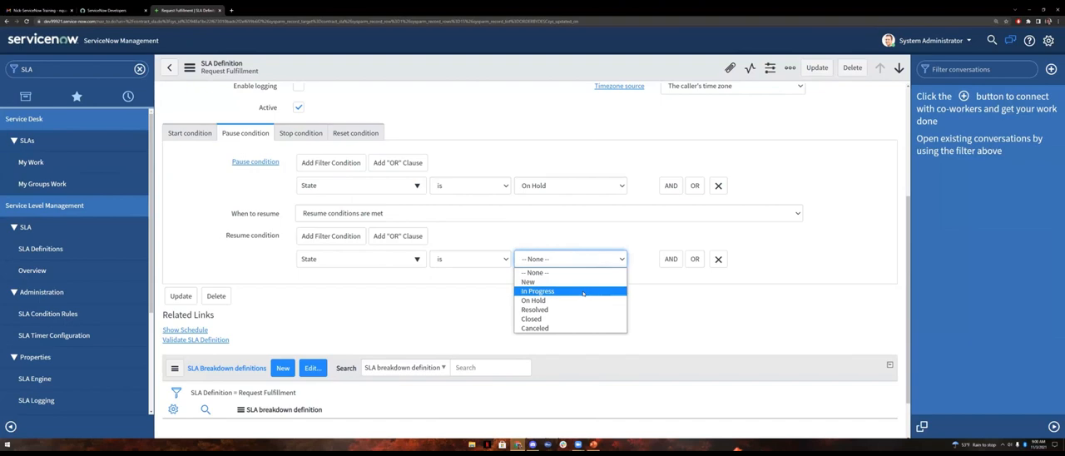
click(585, 291)
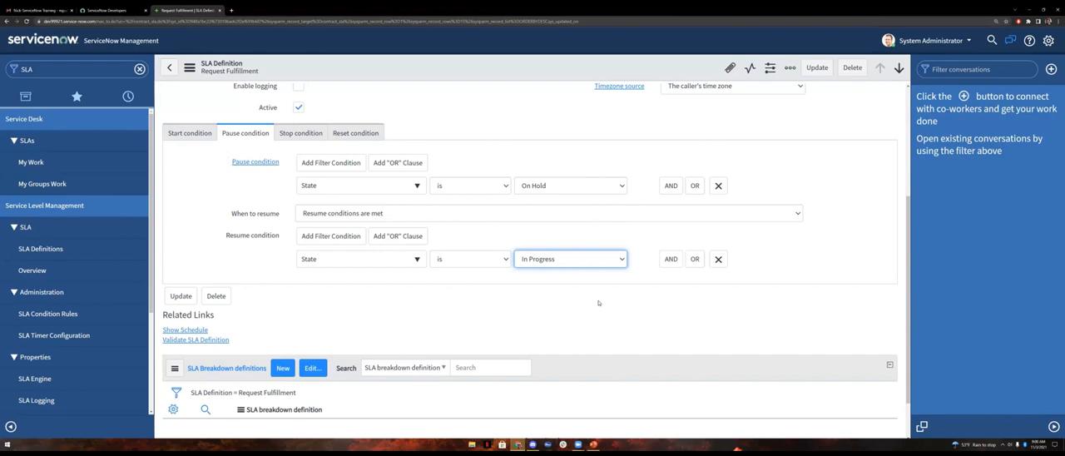
click(180, 296)
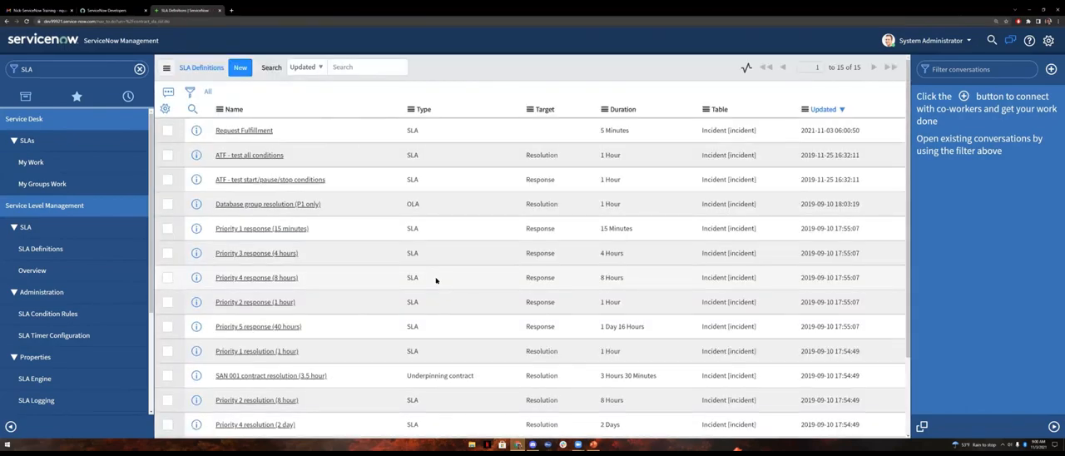
Step: Go to the self-service incidents, widen the list to all records and start a new incident
click(139, 69)
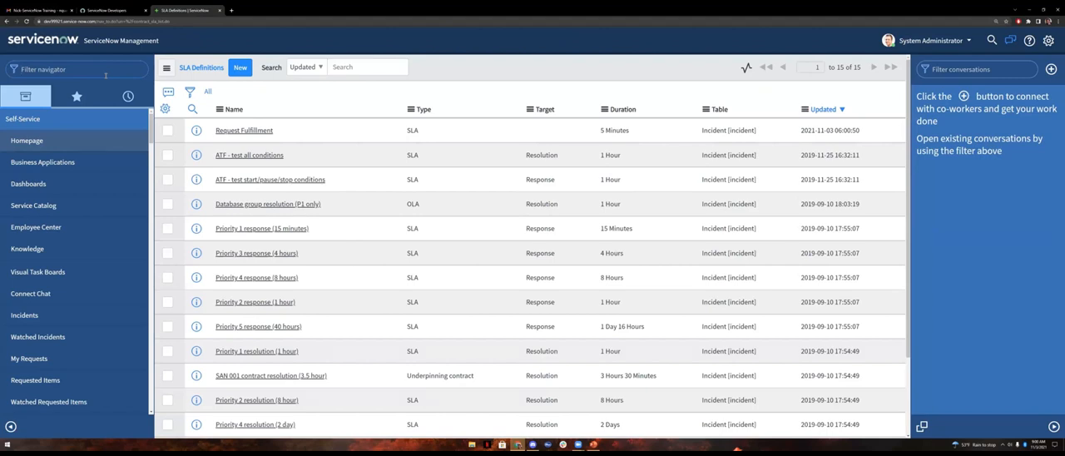
text(inc)
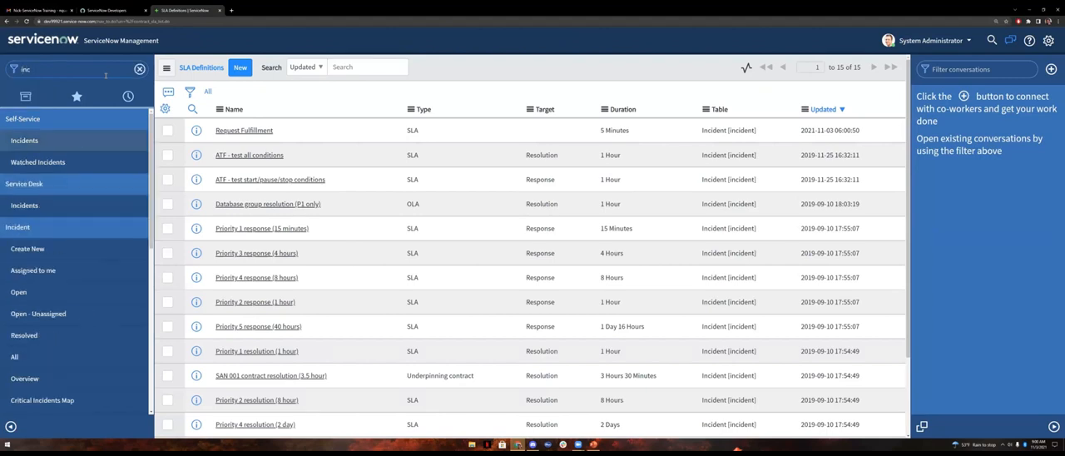
click(15, 143)
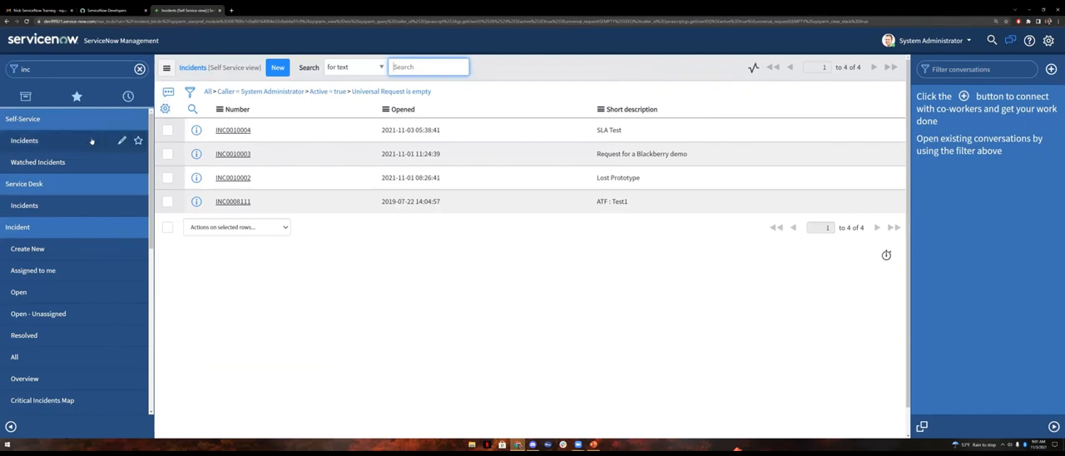
click(207, 94)
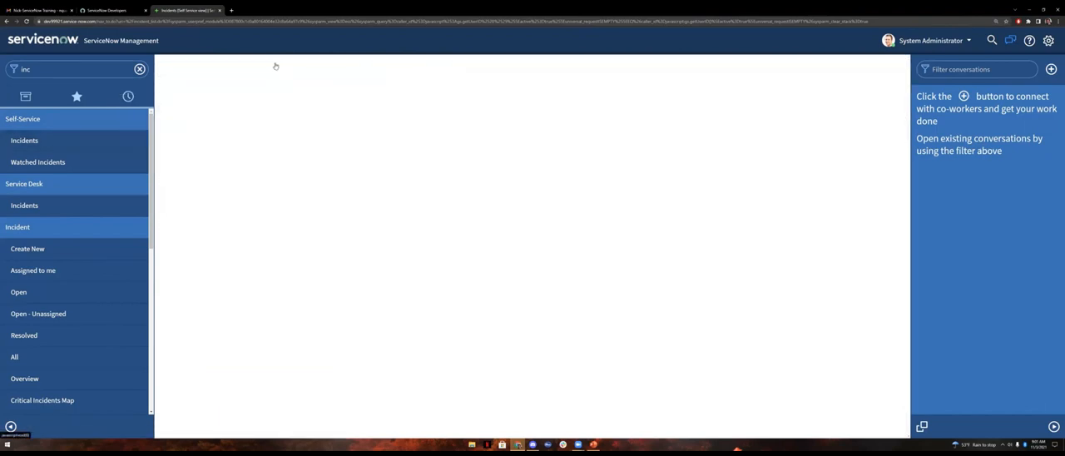
click(277, 68)
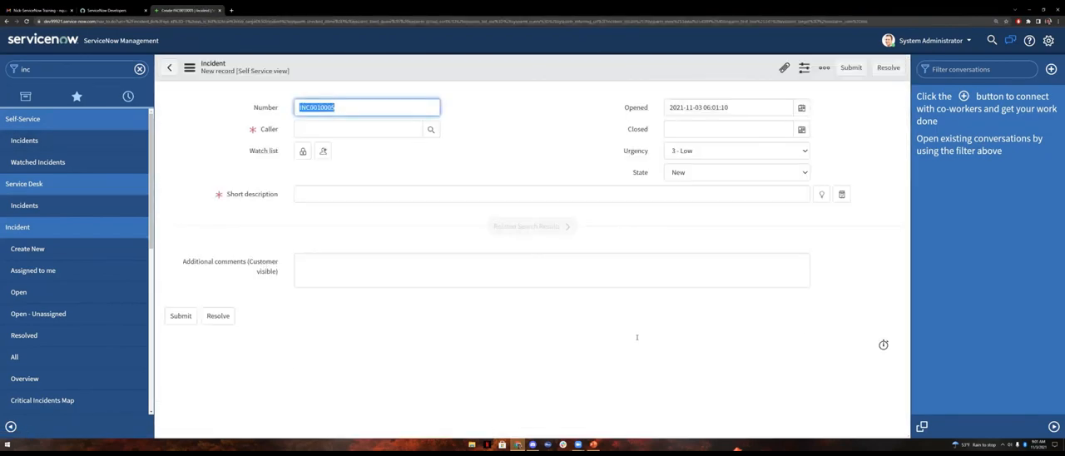
Step: Set the new incident's caller to System Administrator, urgency to 1 - High and state to New
click(369, 124)
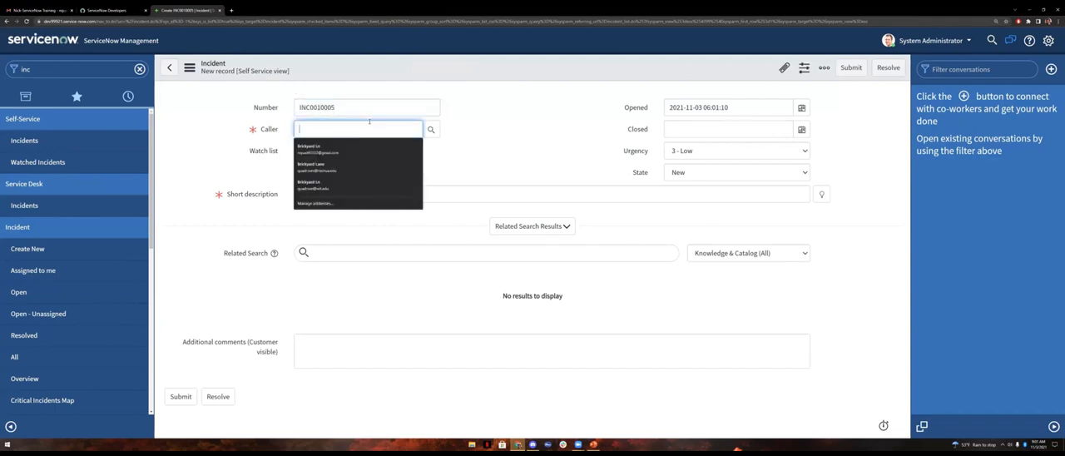
text(s)
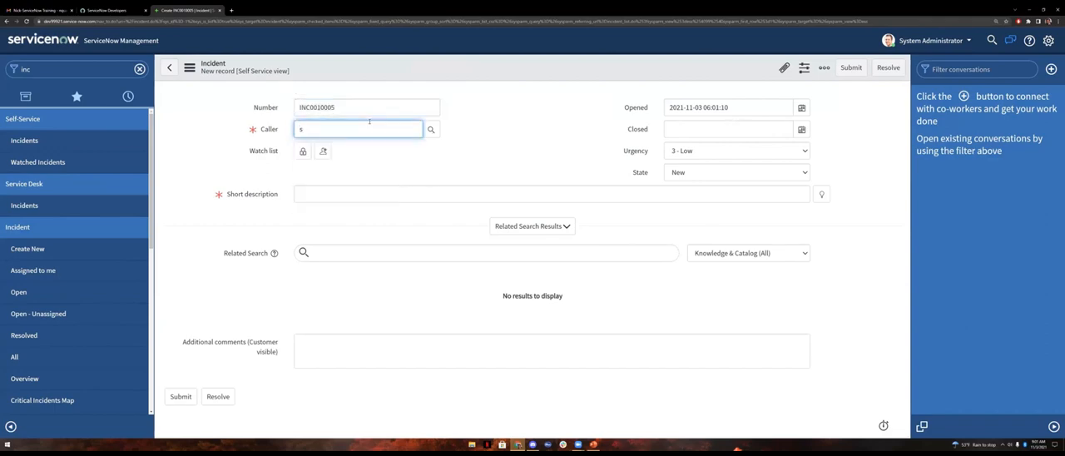
text(ys)
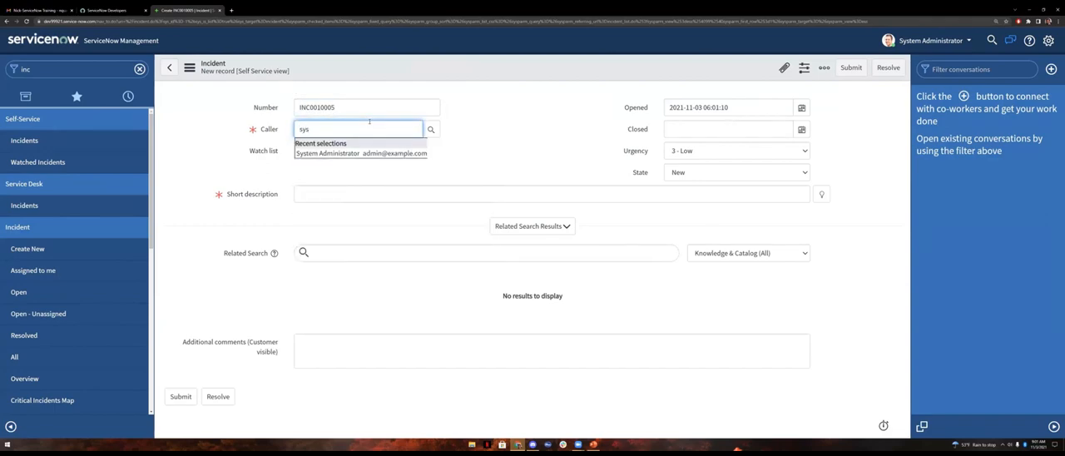
click(377, 153)
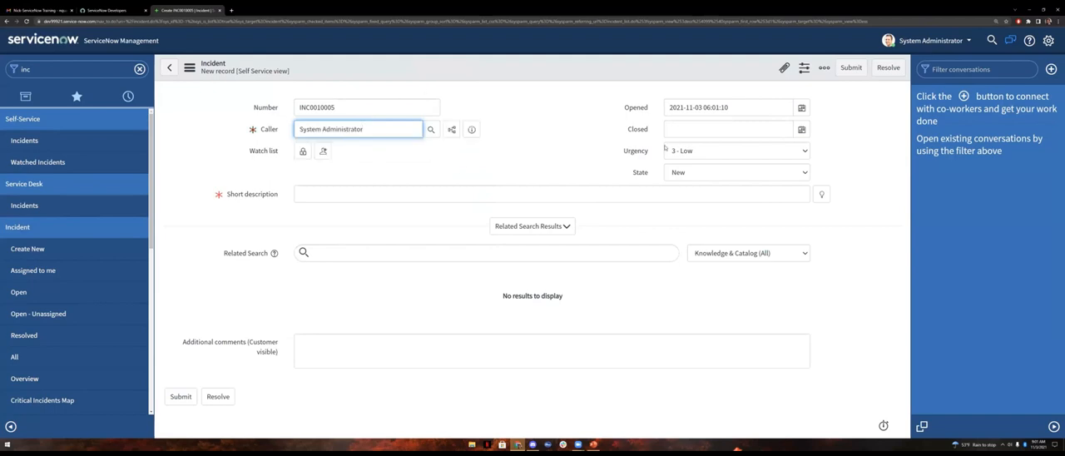
click(803, 154)
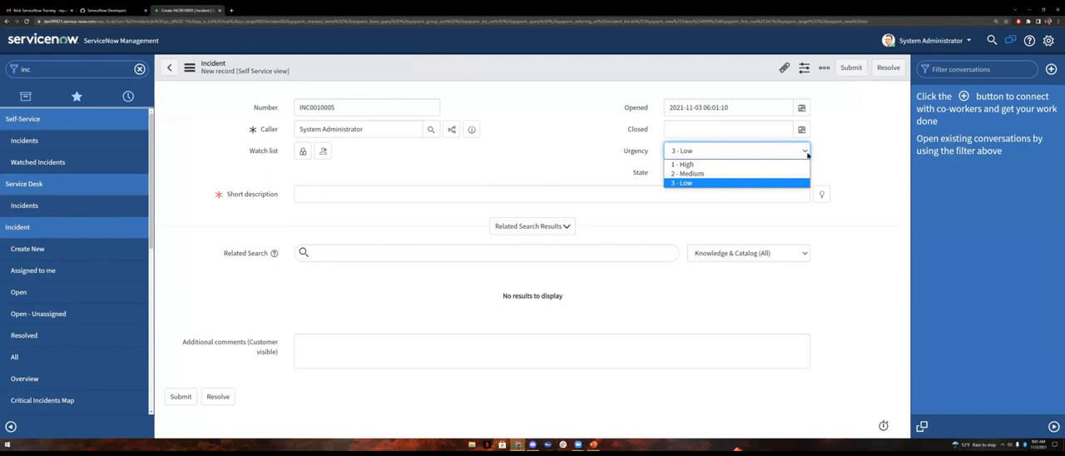
click(736, 164)
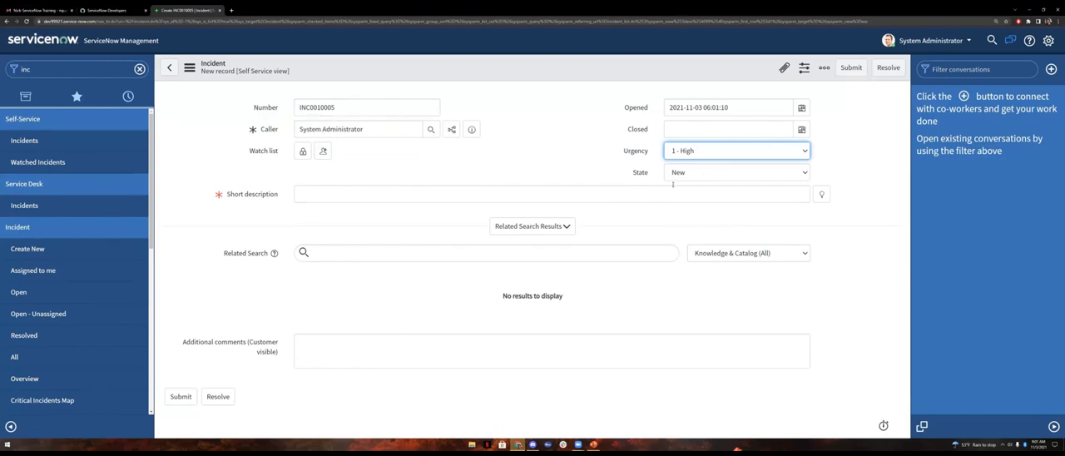
click(701, 173)
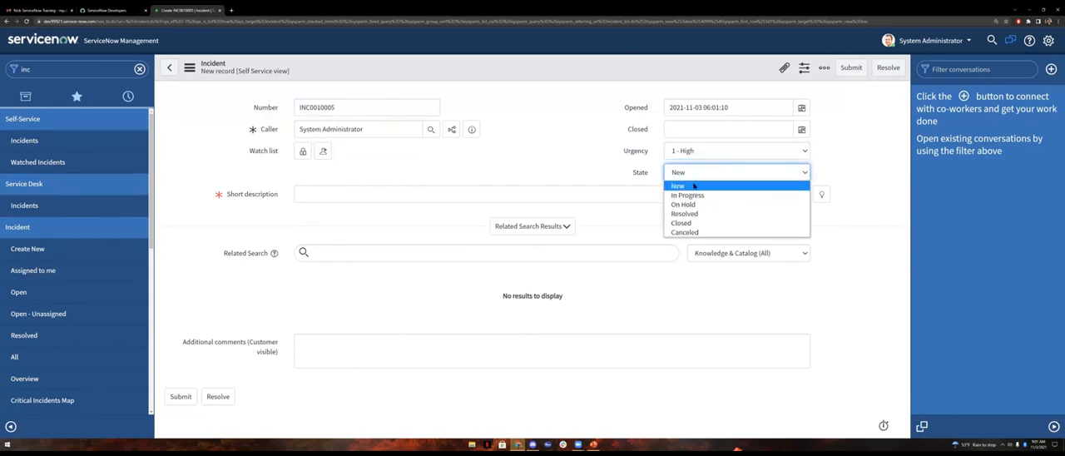
click(694, 186)
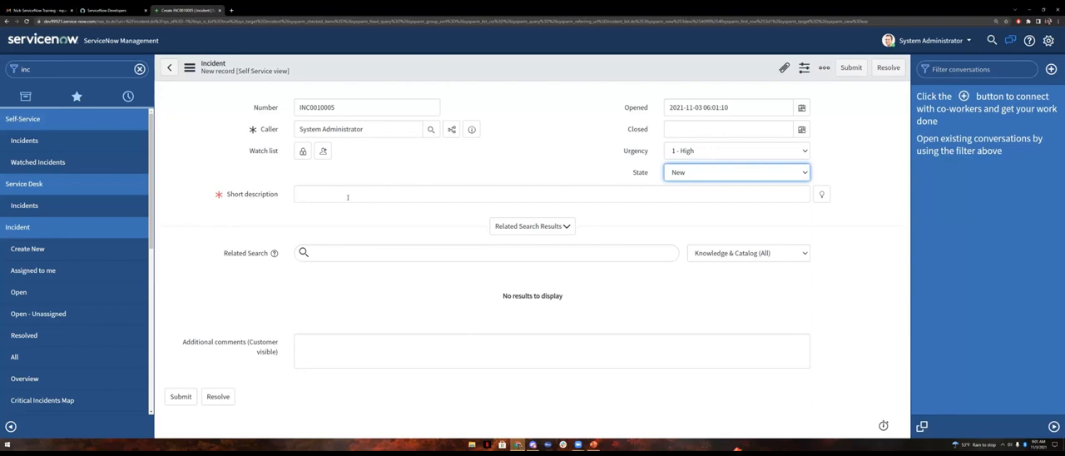
Step: Give the new incident the short description "SLA Test Pause", keep urgency at 1 - High and submit it
click(349, 196)
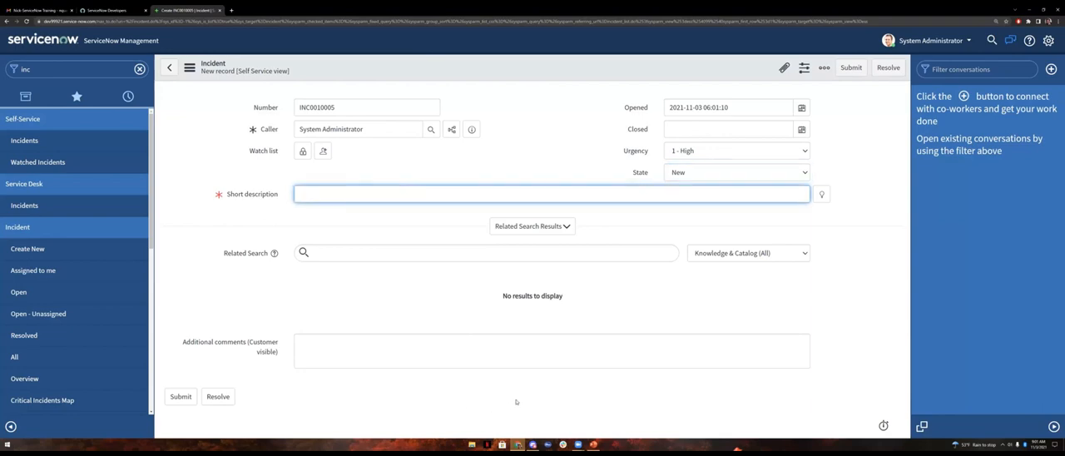
text(SLA Test Pause)
click(766, 153)
click(766, 159)
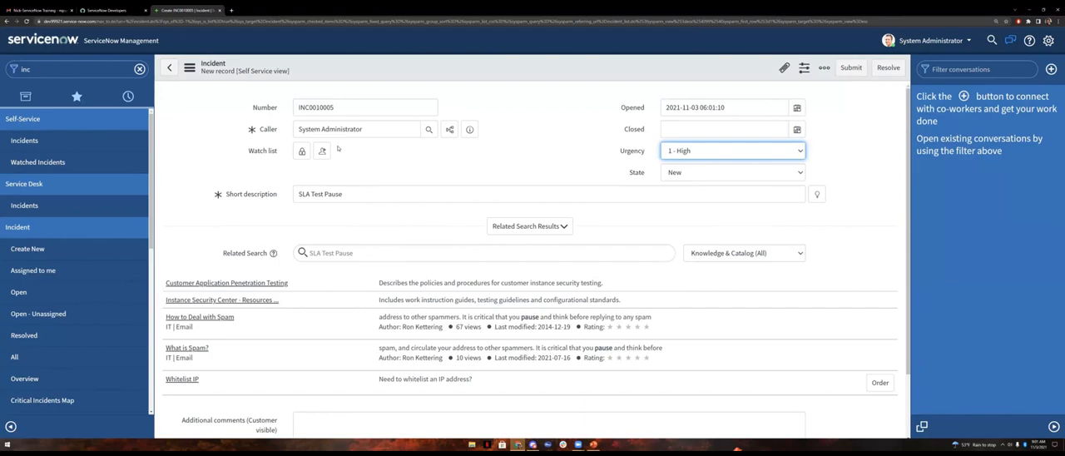
scroll(342, 182, down, 1)
scroll(499, 133, up, 1)
click(850, 67)
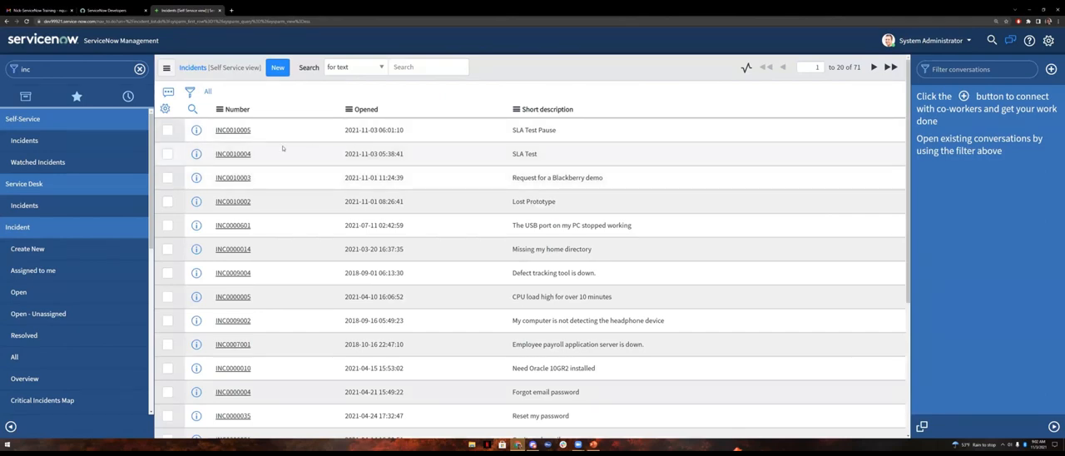
Step: Open the SLA Test Pause incident from the list and review its fields, activity and related links
click(230, 131)
scroll(532, 264, down, 3)
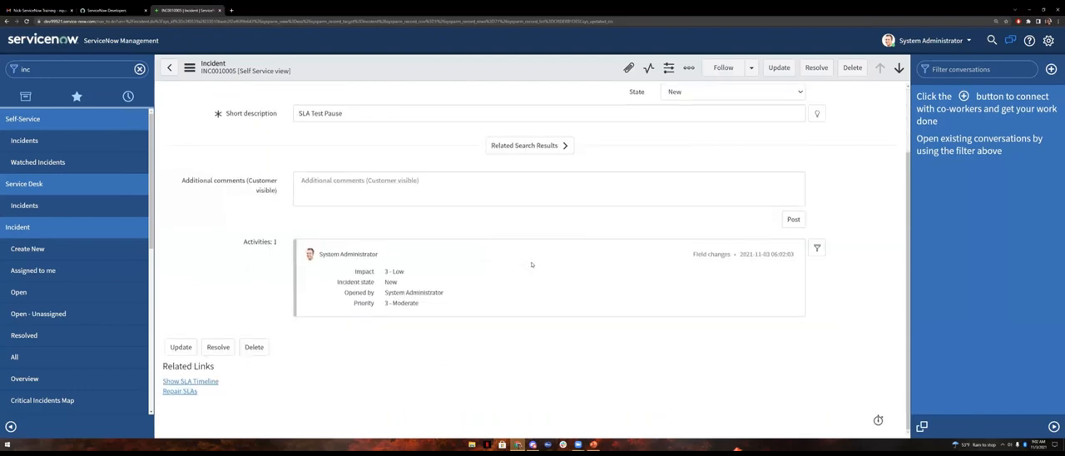
scroll(532, 265, up, 1)
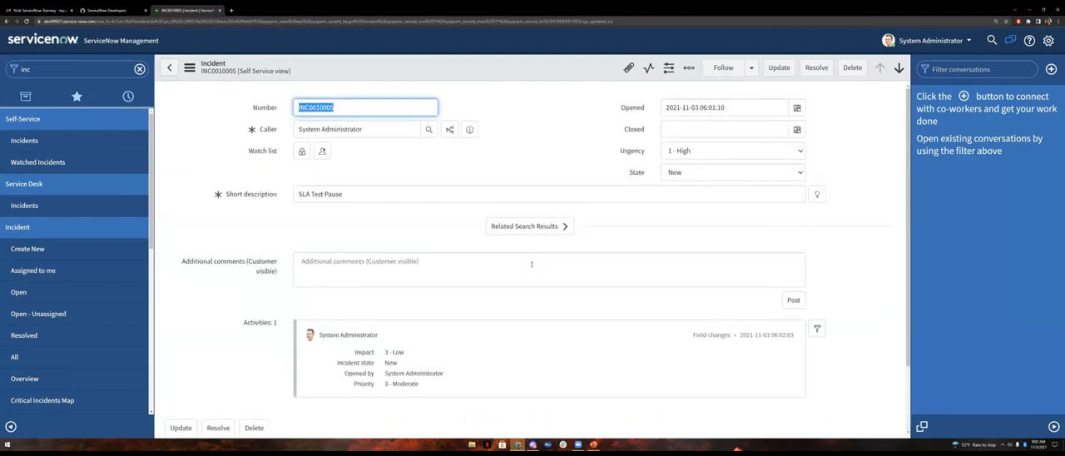
scroll(532, 264, down, 1)
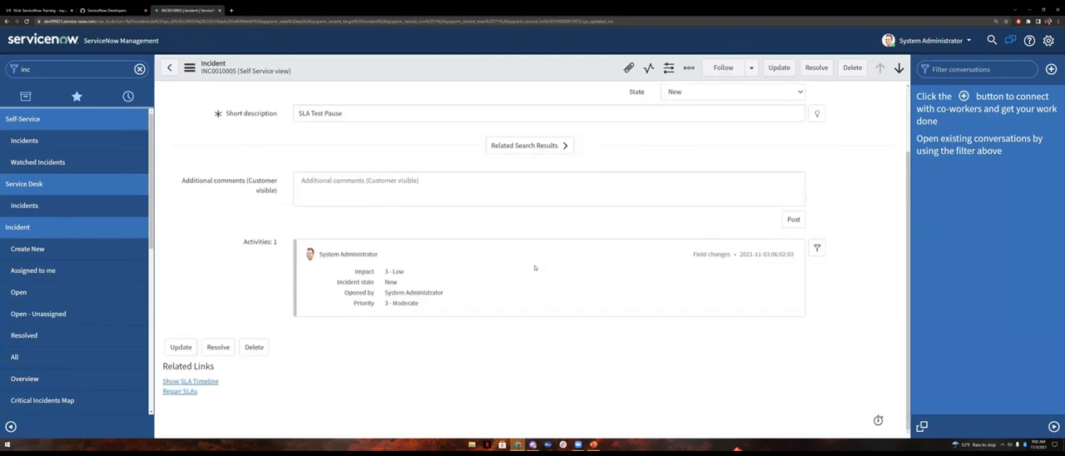
scroll(535, 268, up, 1)
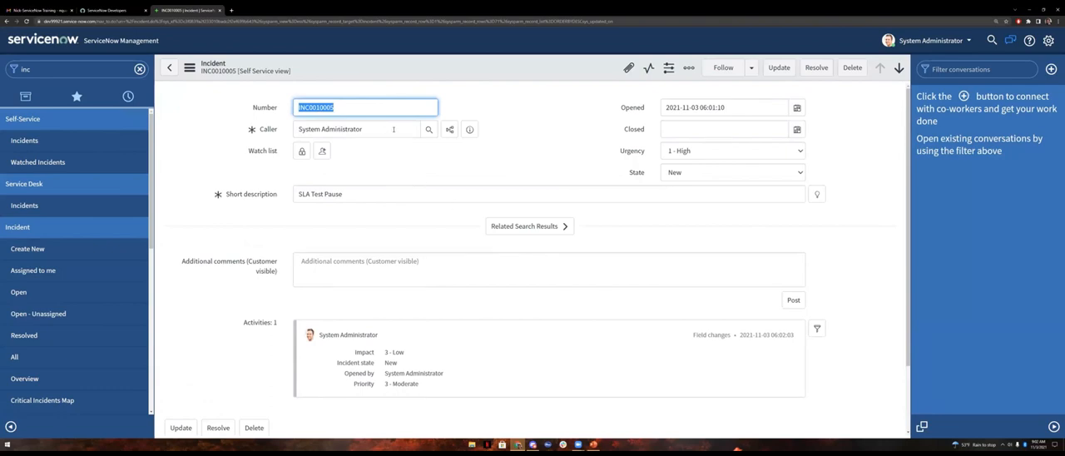
Step: Re-enter System Administrator as the incident's caller
drag(393, 129, 296, 131)
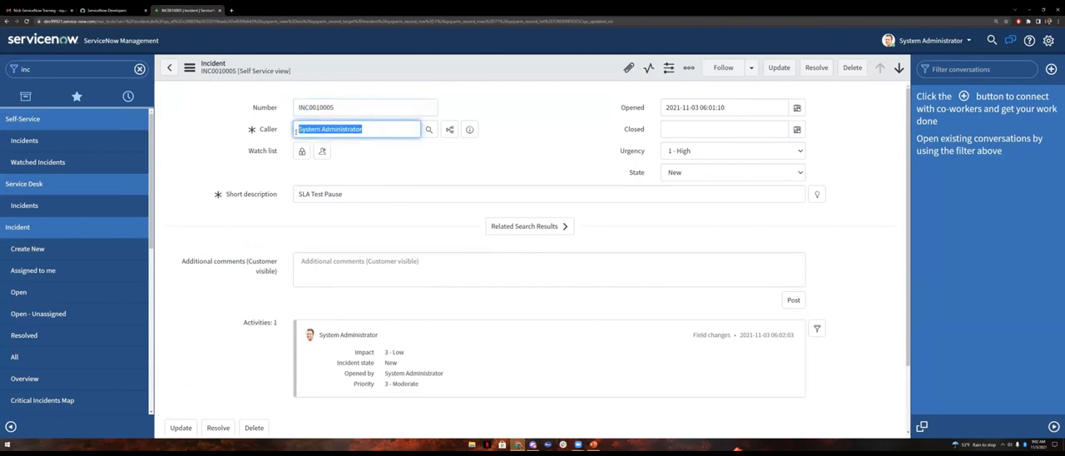
text(system)
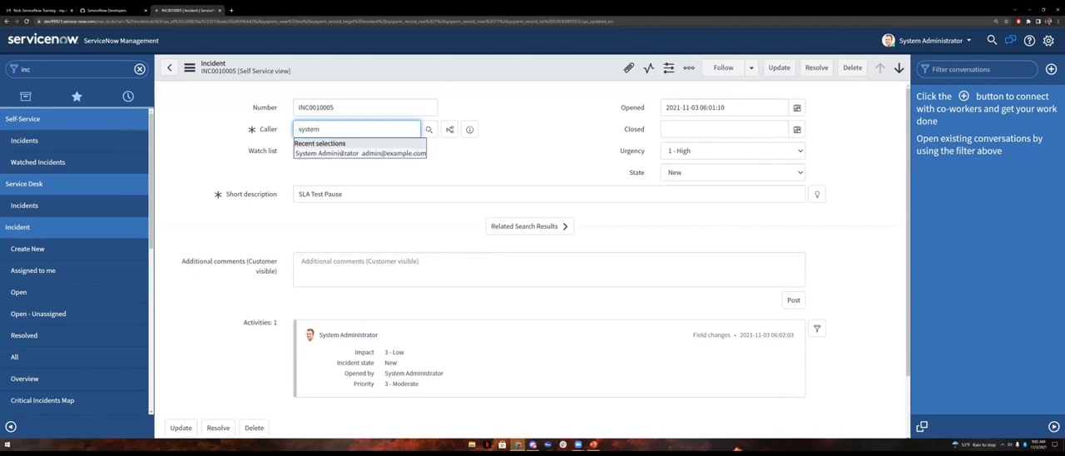
click(342, 153)
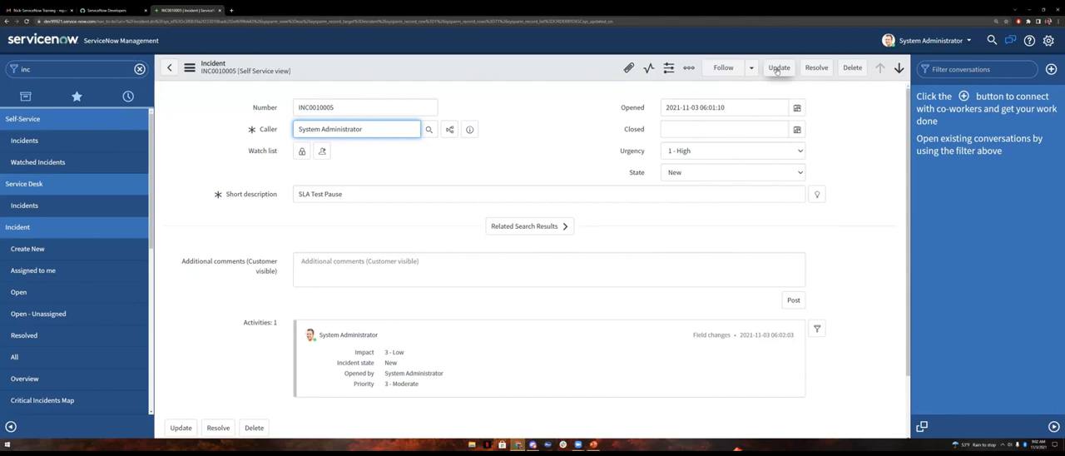
Step: Show the incident's SLA timeline, examine its definition conditions and task changed values, and return to the incident
scroll(663, 327, down, 2)
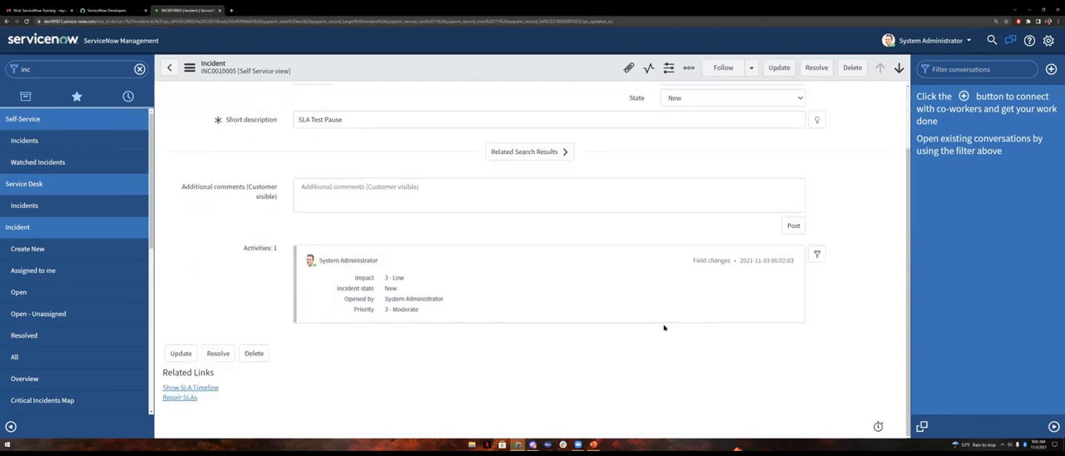
click(201, 387)
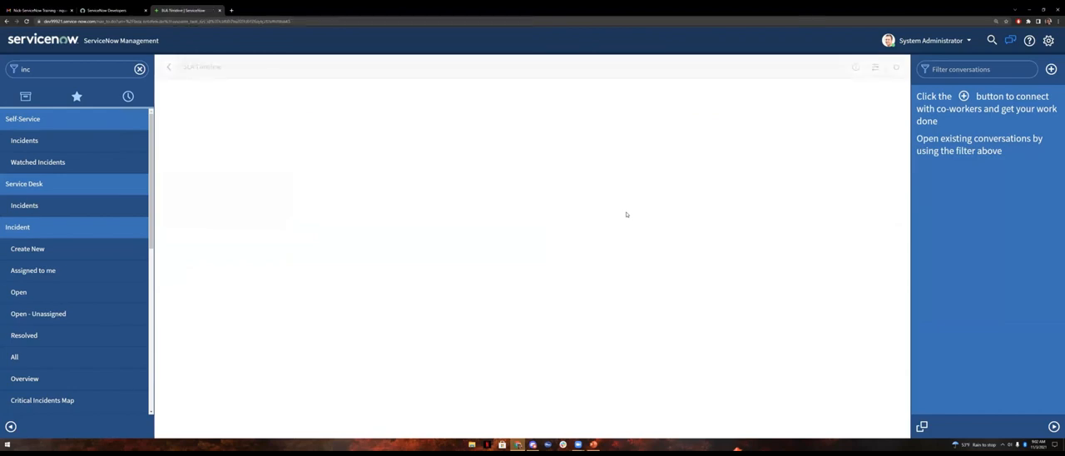
scroll(467, 267, down, 3)
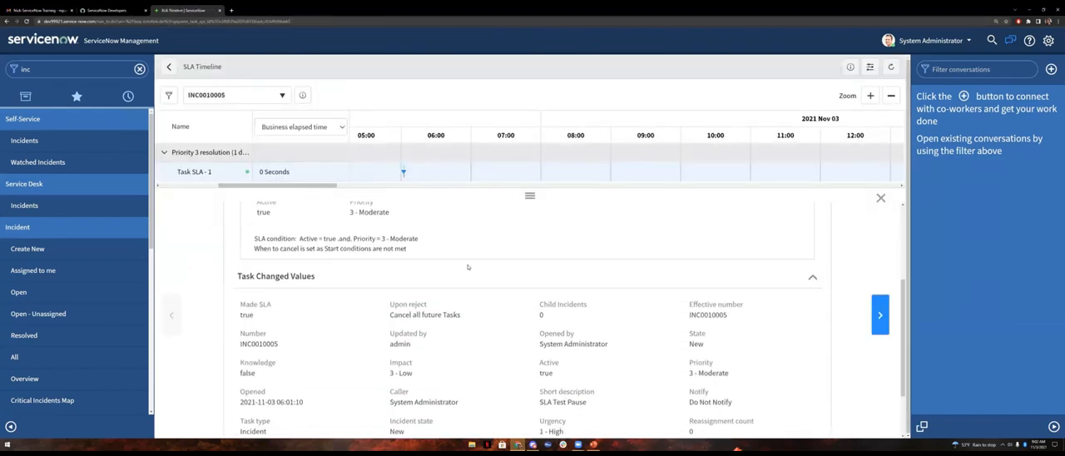
scroll(467, 267, up, 3)
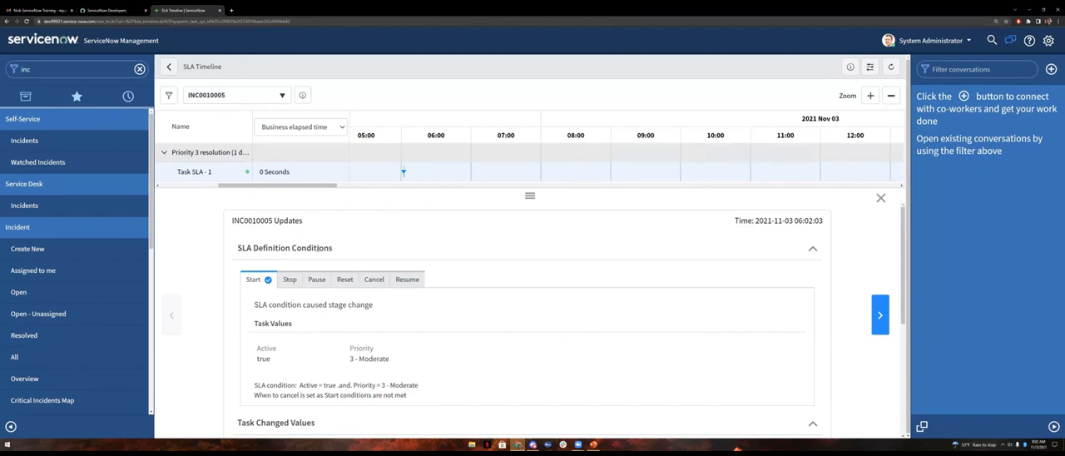
scroll(300, 268, down, 1)
scroll(298, 269, down, 1)
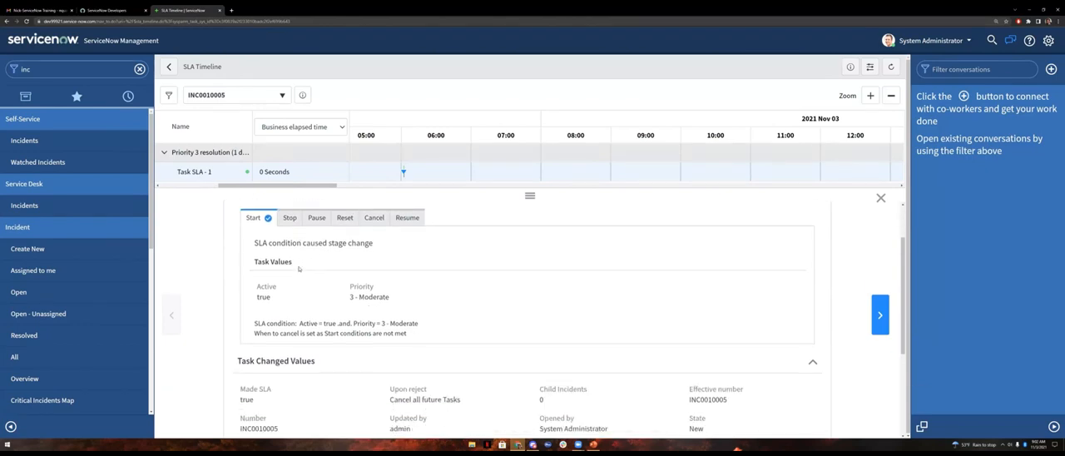
scroll(285, 281, down, 5)
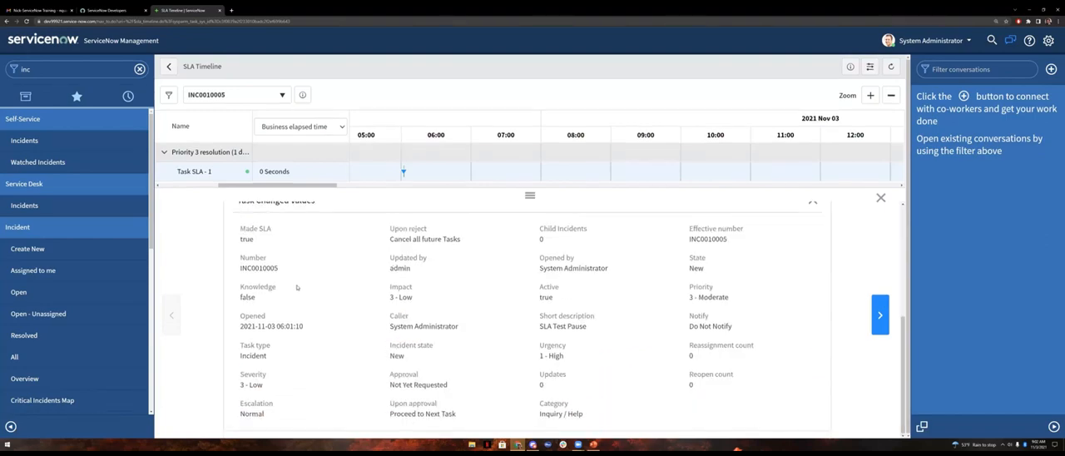
scroll(288, 284, up, 6)
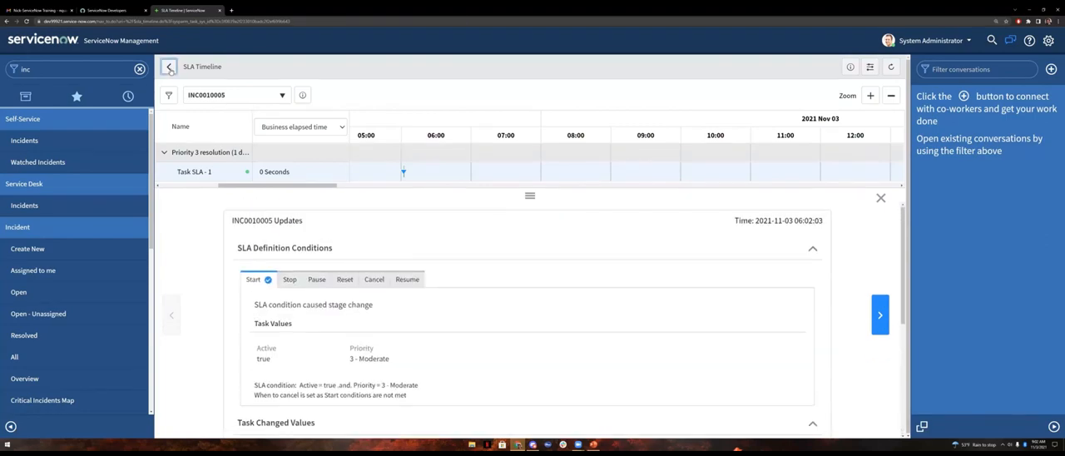
click(169, 67)
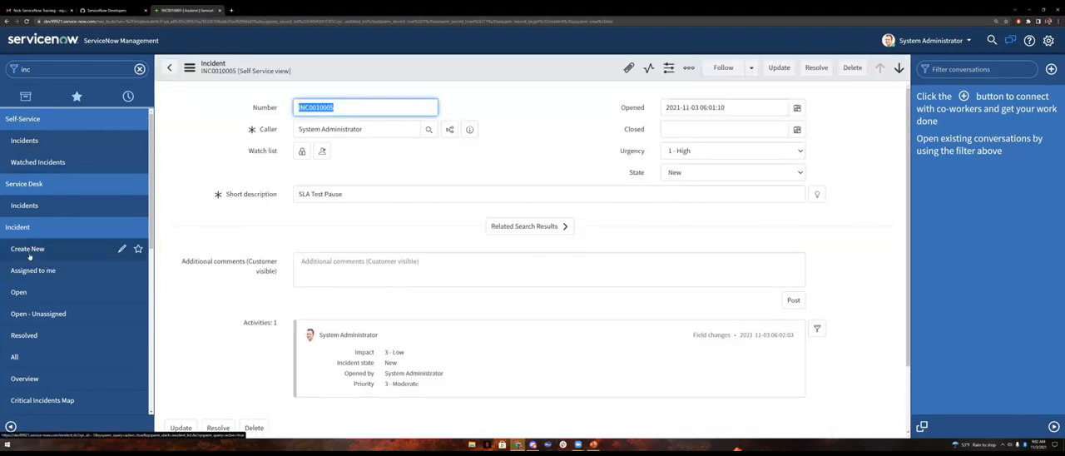
Step: Open the SLA Test Pause incident from the open incidents list and set category to Hardware and impact to 1 - High
click(50, 292)
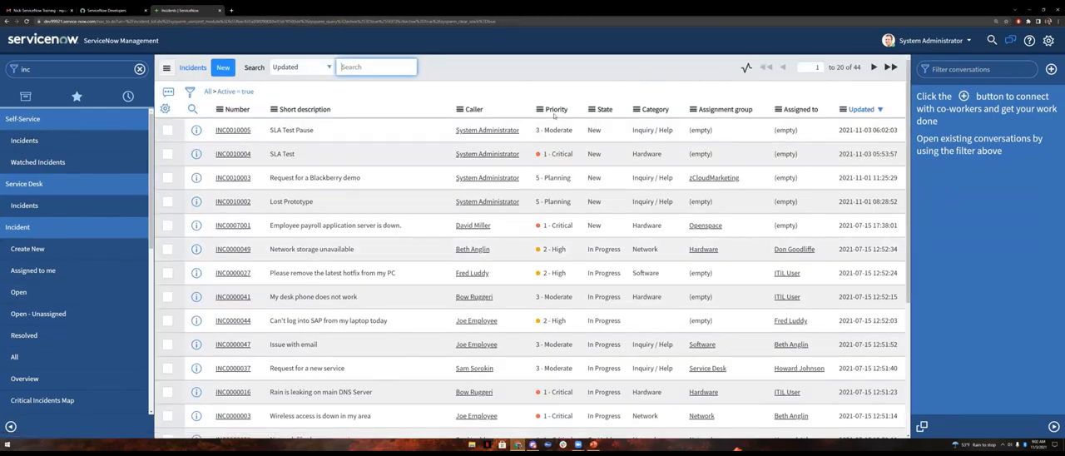
click(236, 131)
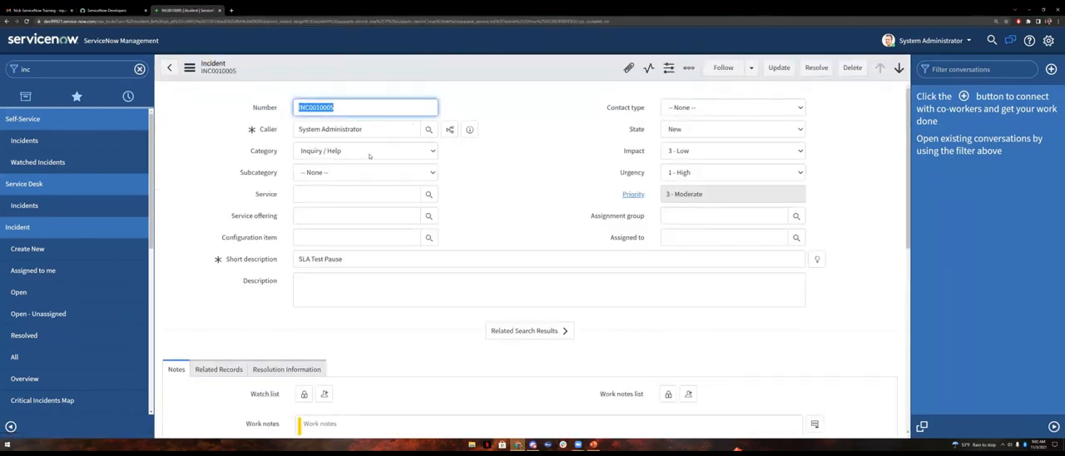
click(369, 154)
click(338, 191)
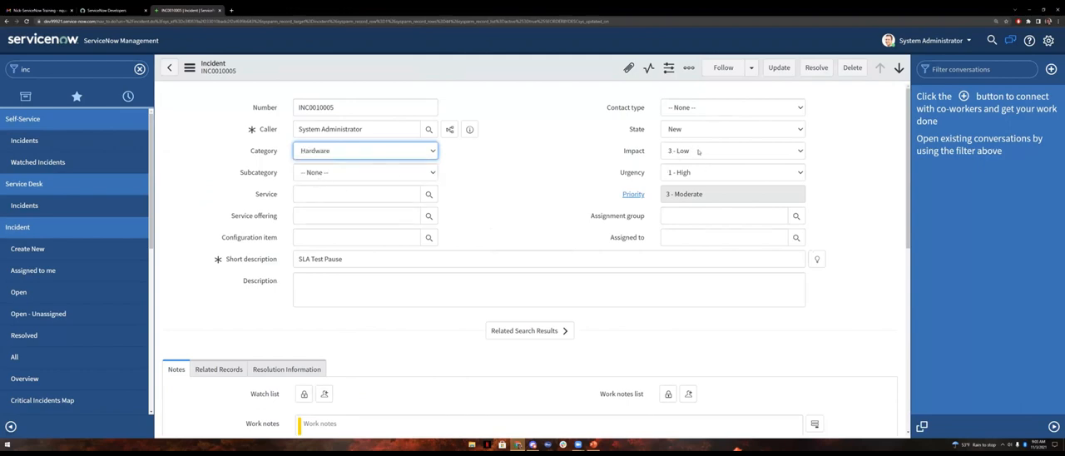
click(697, 151)
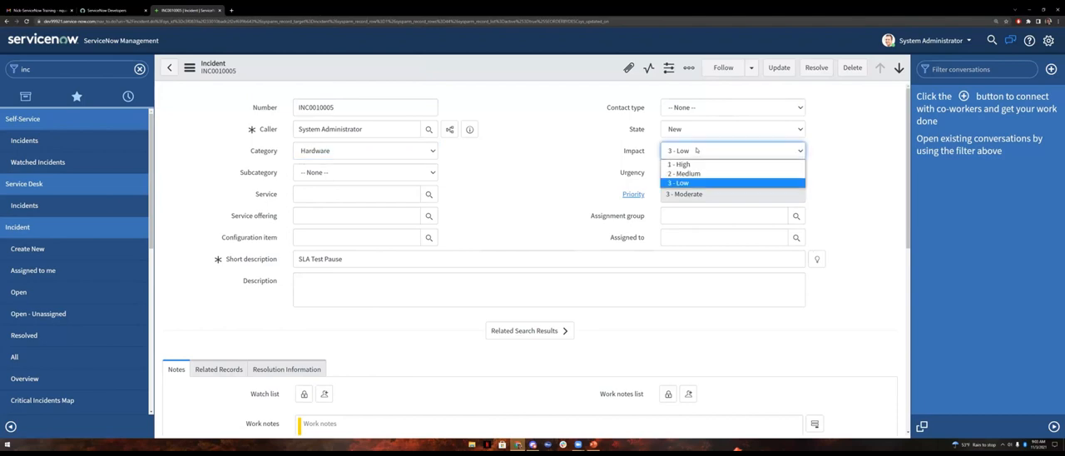
click(695, 160)
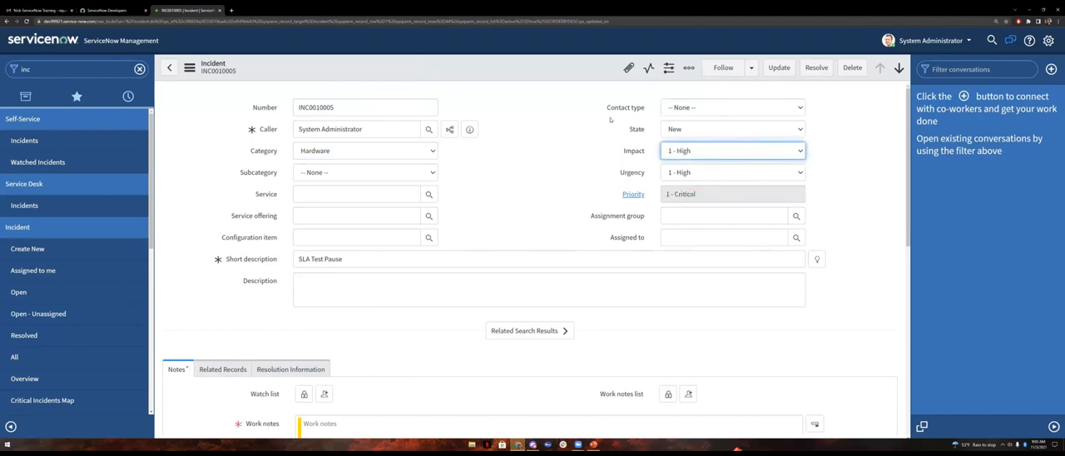
click(691, 129)
click(686, 151)
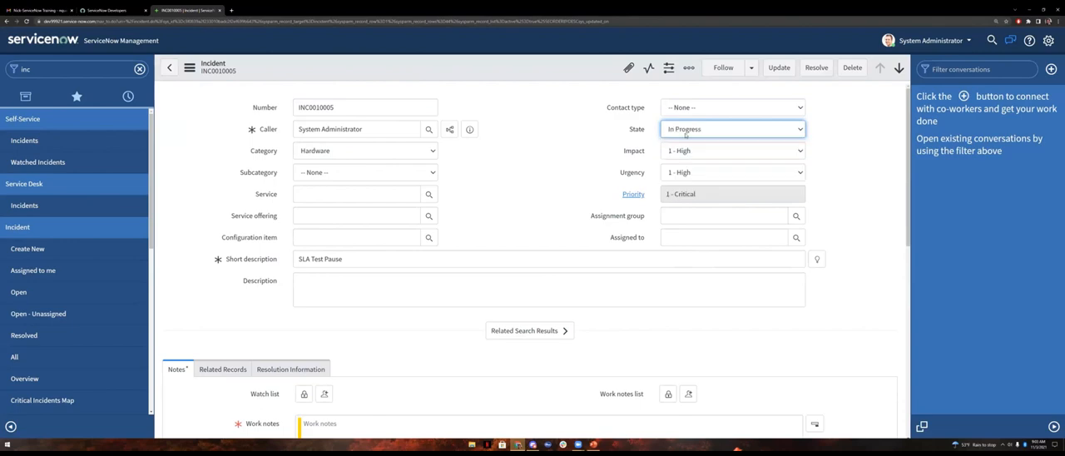
click(685, 132)
click(685, 140)
Step: Try to save the incident and check its Task SLAs list and form fields
scroll(520, 186, down, 3)
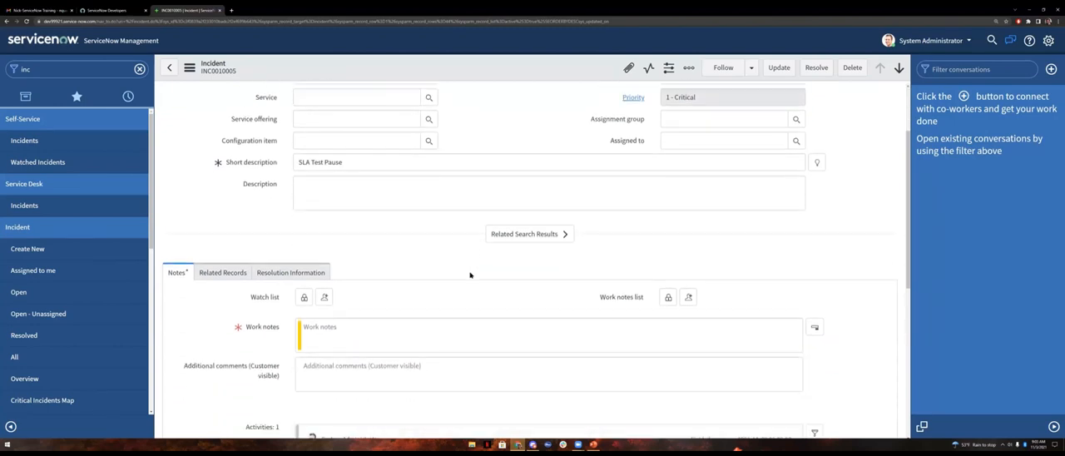
scroll(462, 269, down, 5)
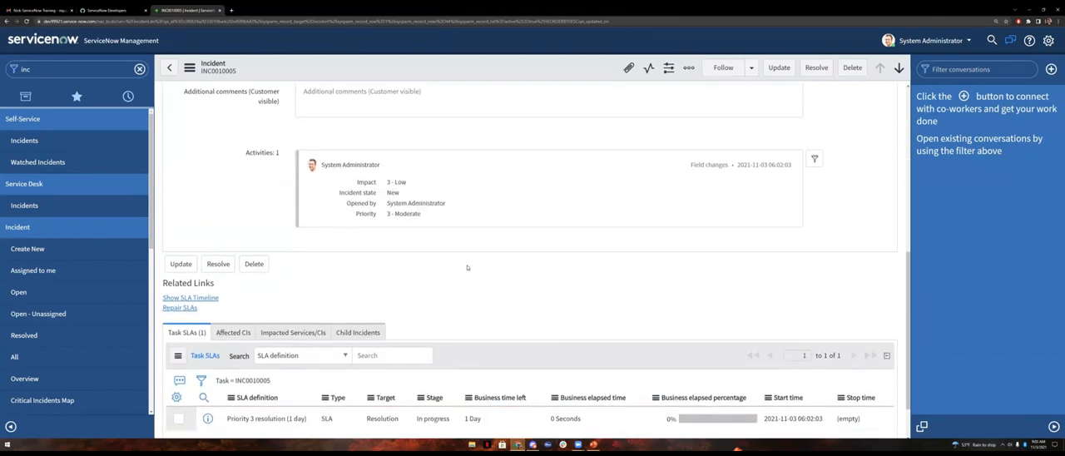
click(190, 67)
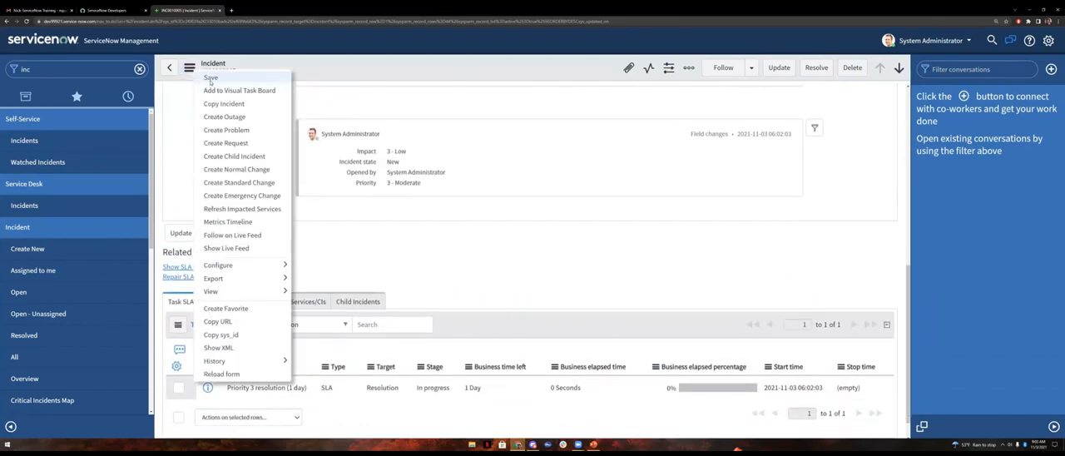
click(211, 81)
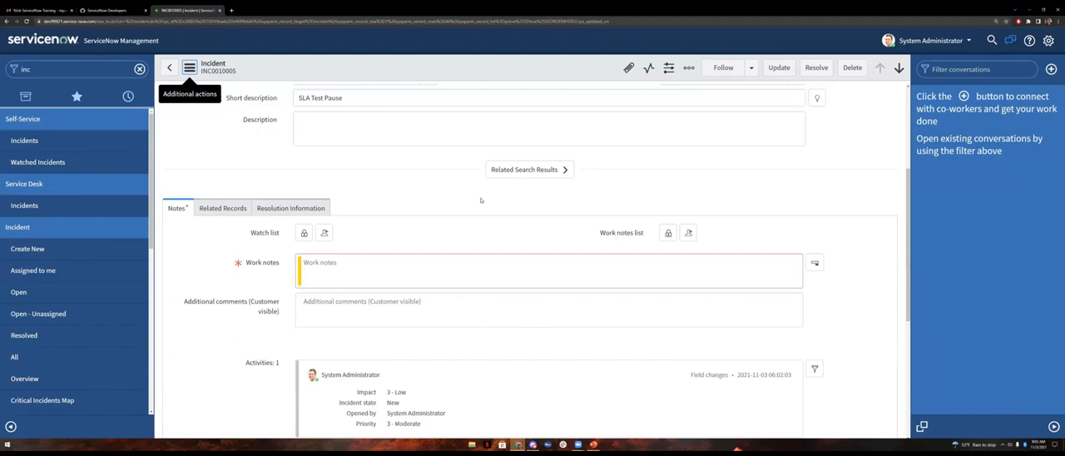
scroll(520, 227, down, 4)
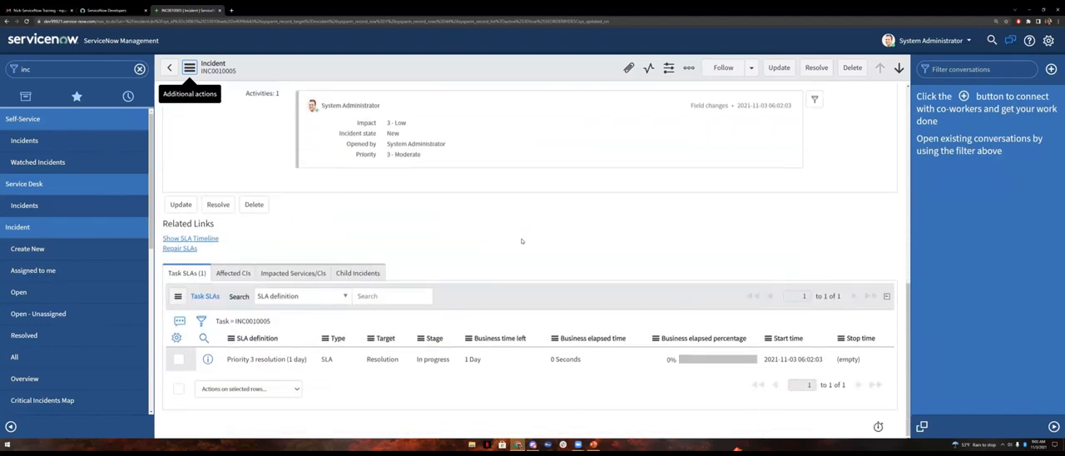
scroll(524, 240, up, 6)
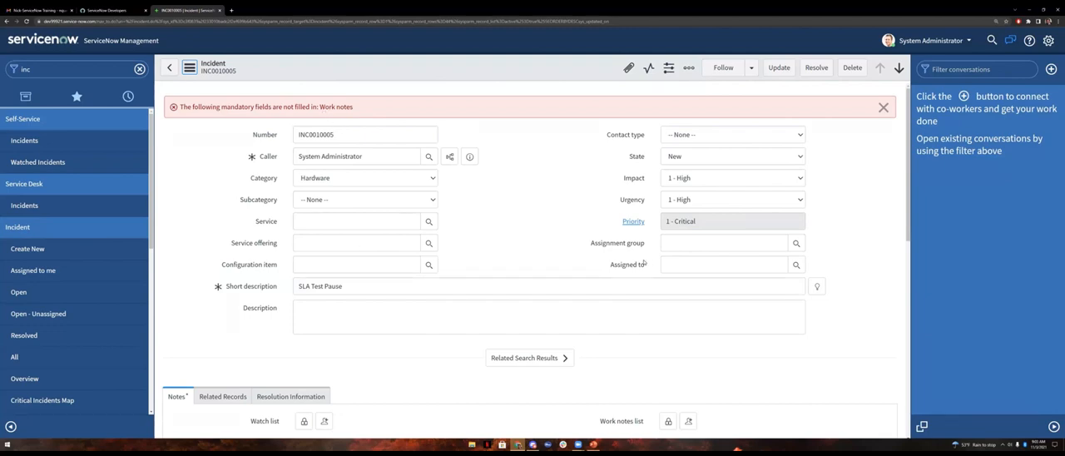
Step: Enter "Hello" as the incident's work note and save the incident
scroll(643, 263, down, 2)
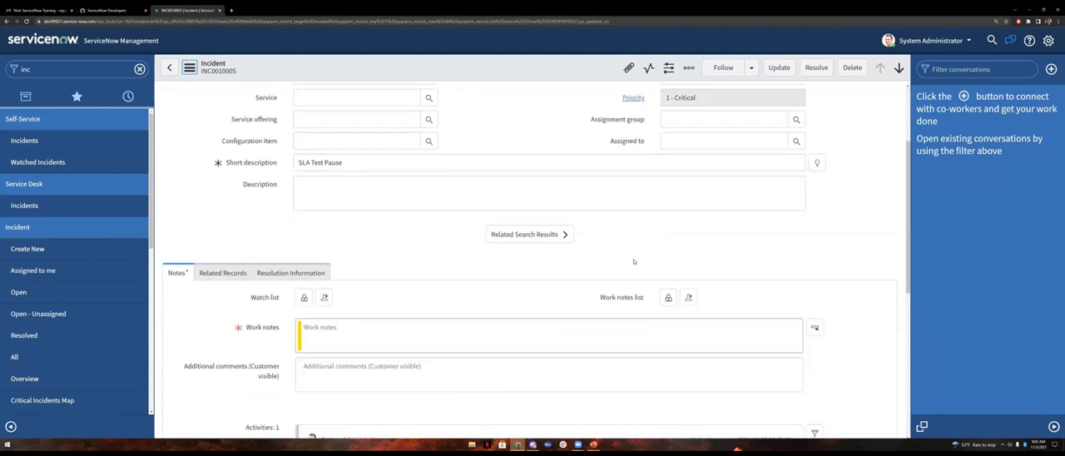
click(351, 331)
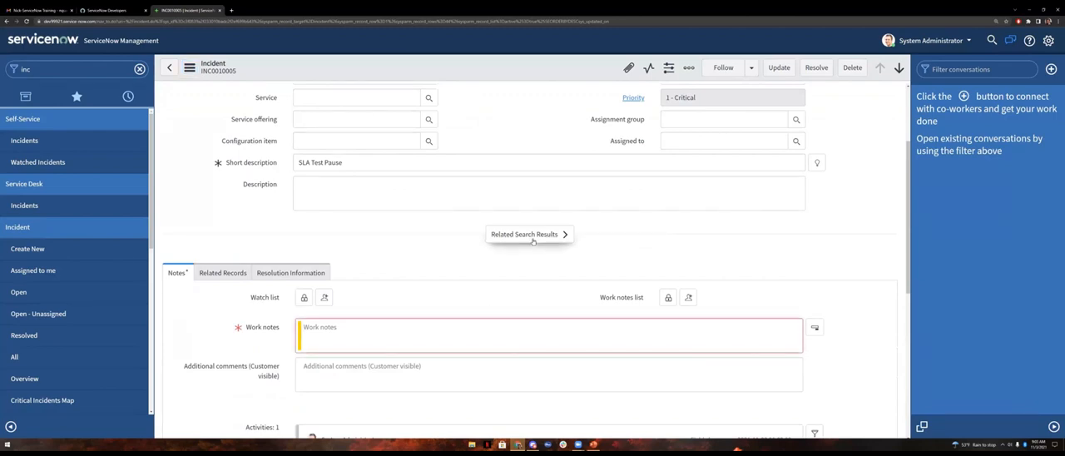
text(Hi)
key(BackSpace)
key(BackSpace)
text(Hello.)
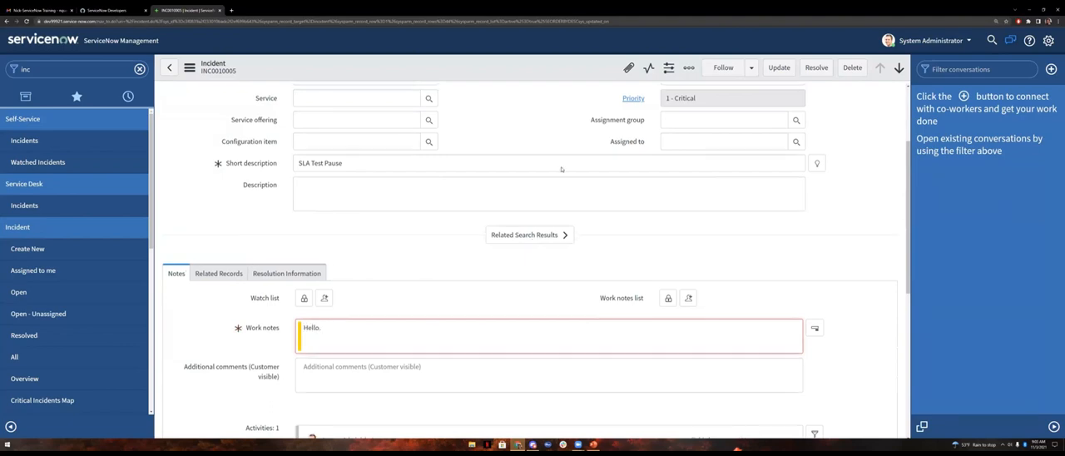
scroll(560, 169, up, 3)
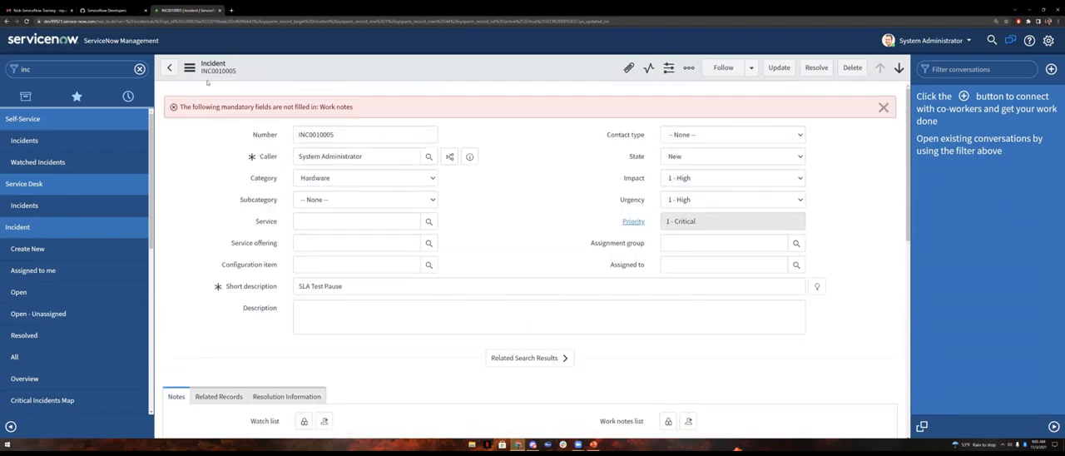
click(190, 68)
click(209, 80)
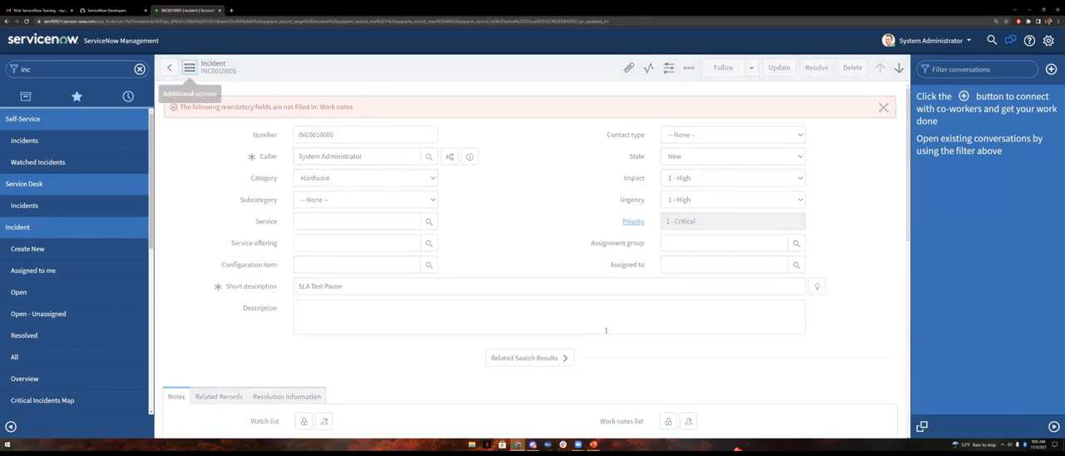
Step: Examine the Request Fulfillment entry in the saved incident's Task SLAs list and review the incident form fields
scroll(499, 241, down, 5)
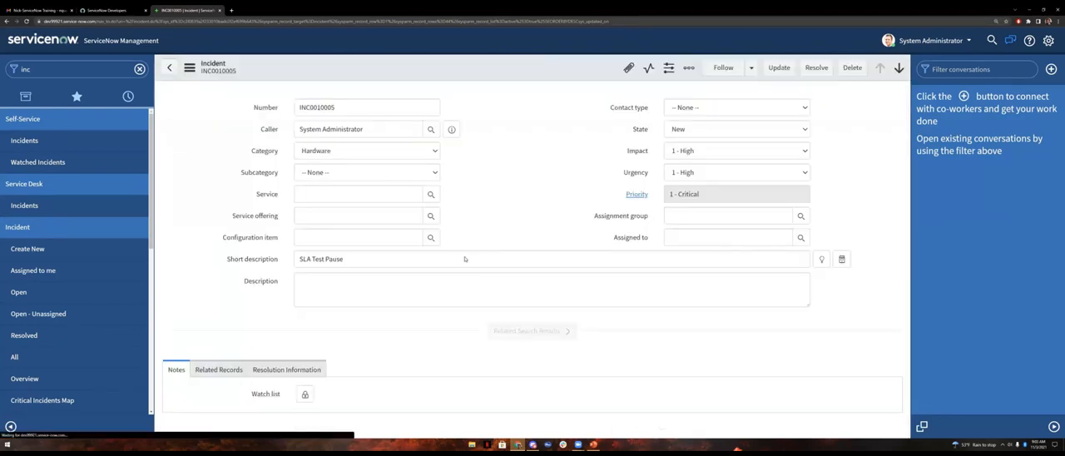
scroll(474, 246, down, 4)
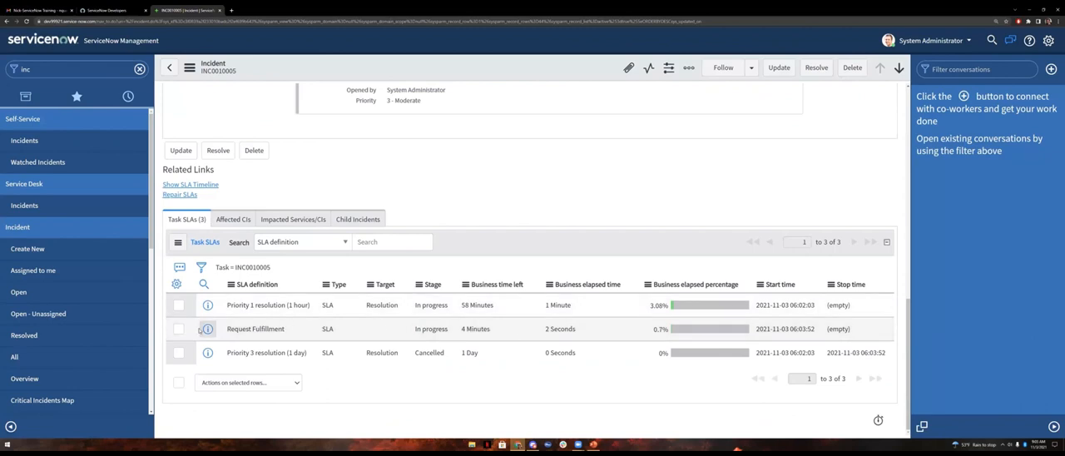
drag(227, 328, 360, 330)
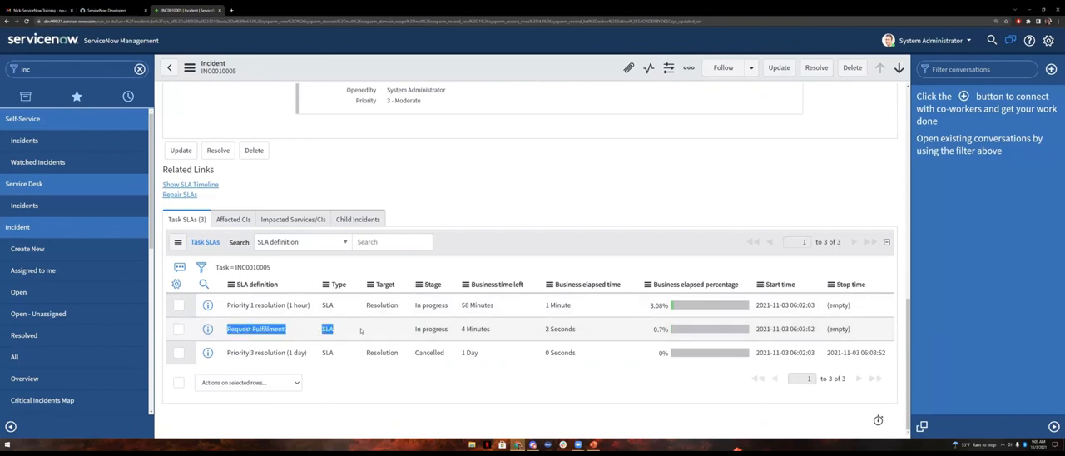
click(518, 329)
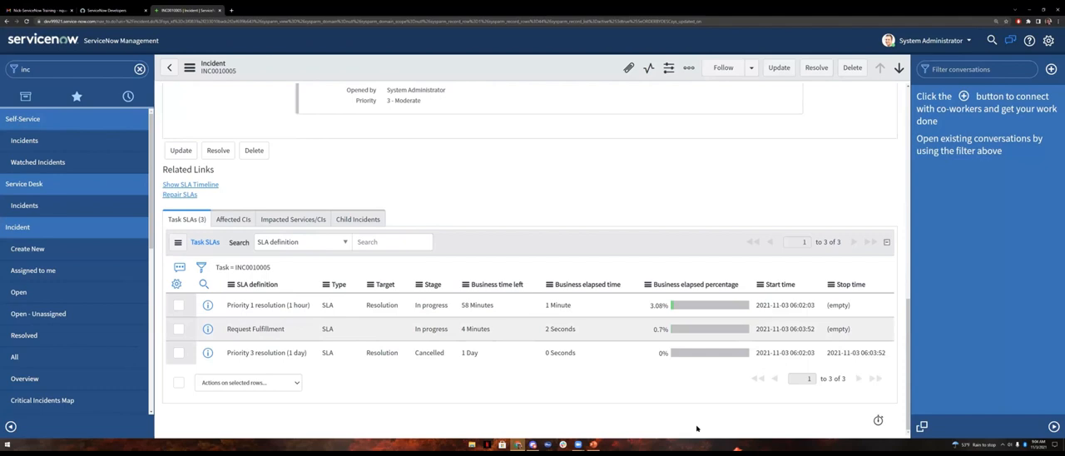
drag(225, 329, 416, 335)
click(567, 404)
scroll(652, 335, up, 10)
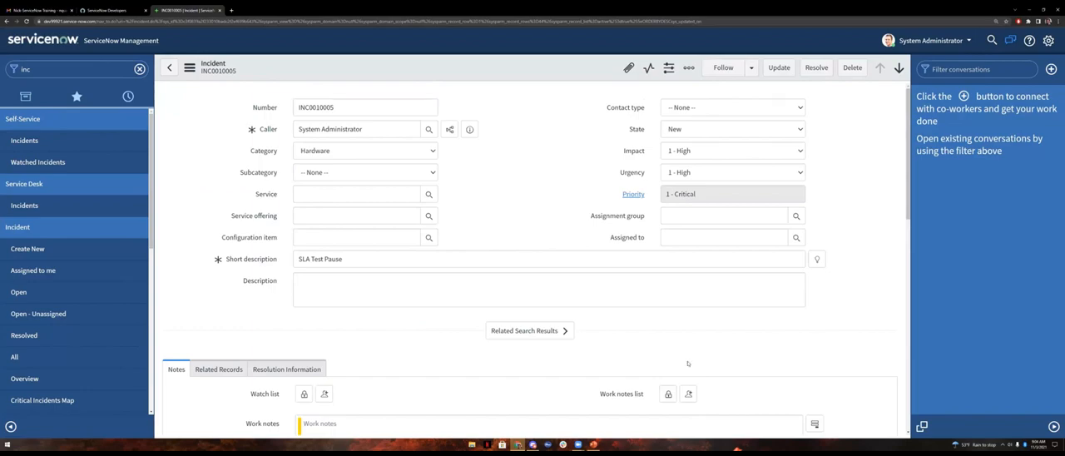
scroll(691, 366, down, 10)
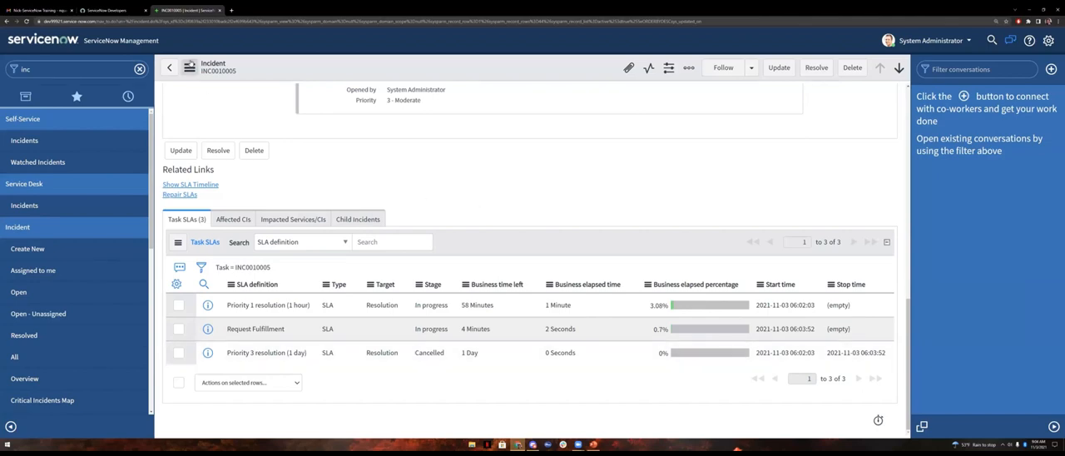
Step: Save the incident again to refresh its Task SLAs and check the Request Fulfillment SLA's elapsed time
click(189, 68)
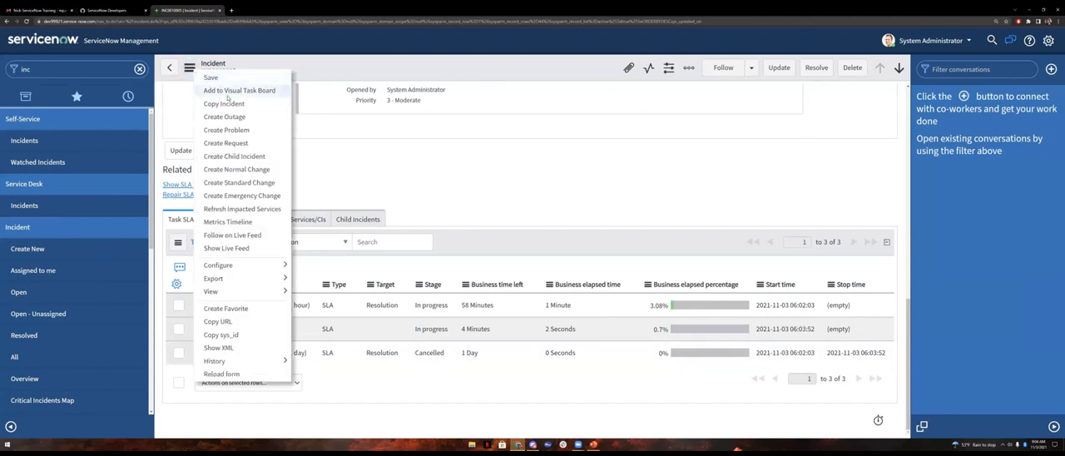
click(303, 106)
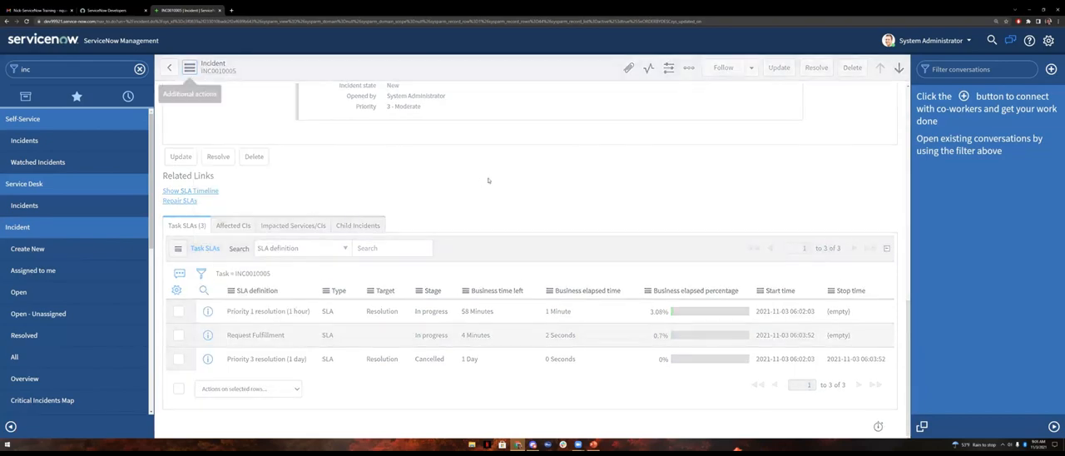
scroll(575, 262, down, 1)
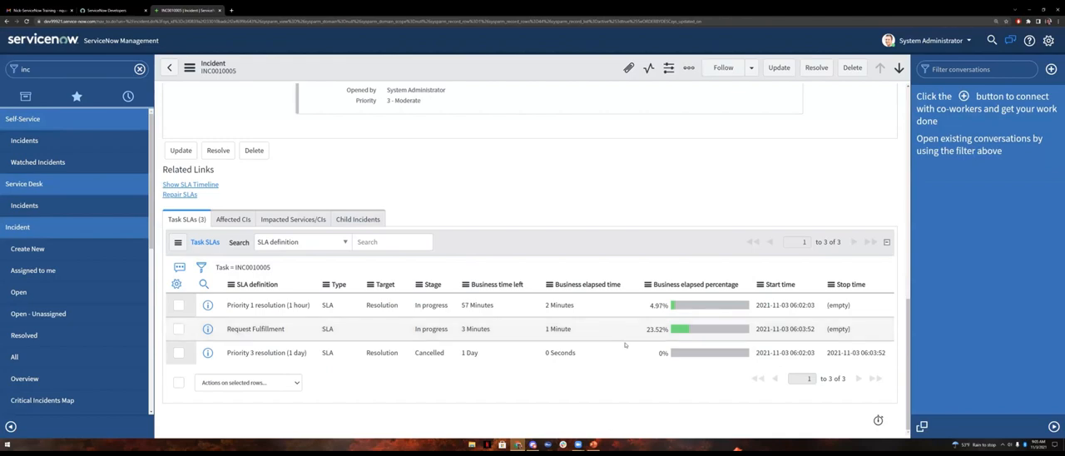
Step: Set the incident's state to On Hold with on hold reason Awaiting Change, and save it
scroll(649, 382, up, 10)
click(675, 128)
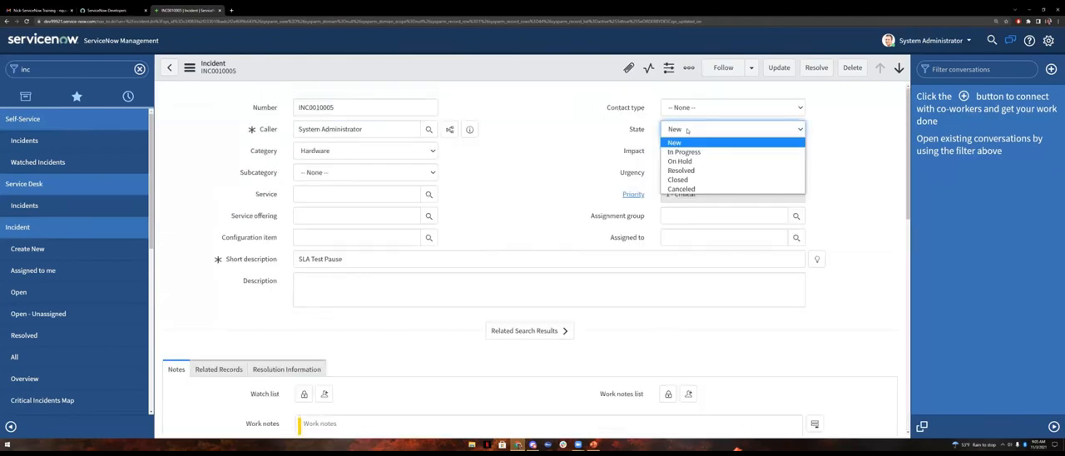
key(Down)
key(Down)
key(Return)
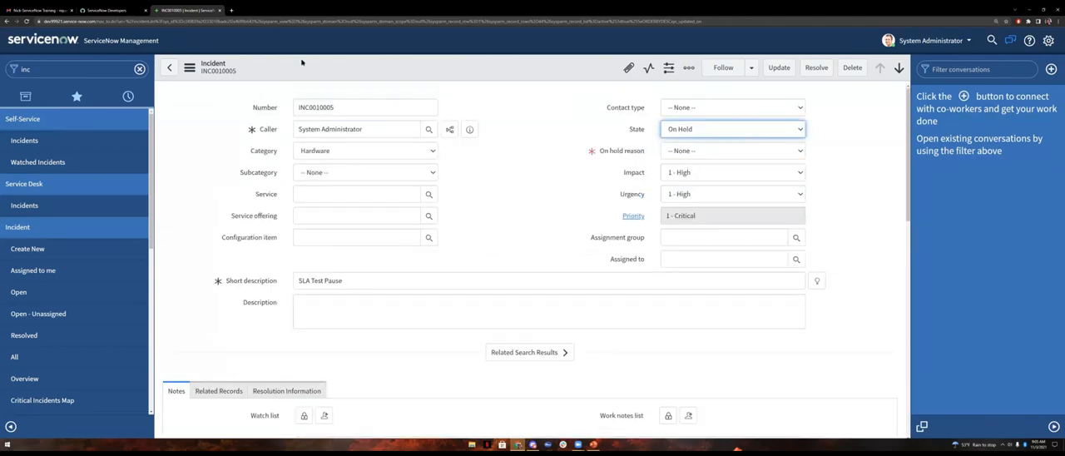
click(698, 153)
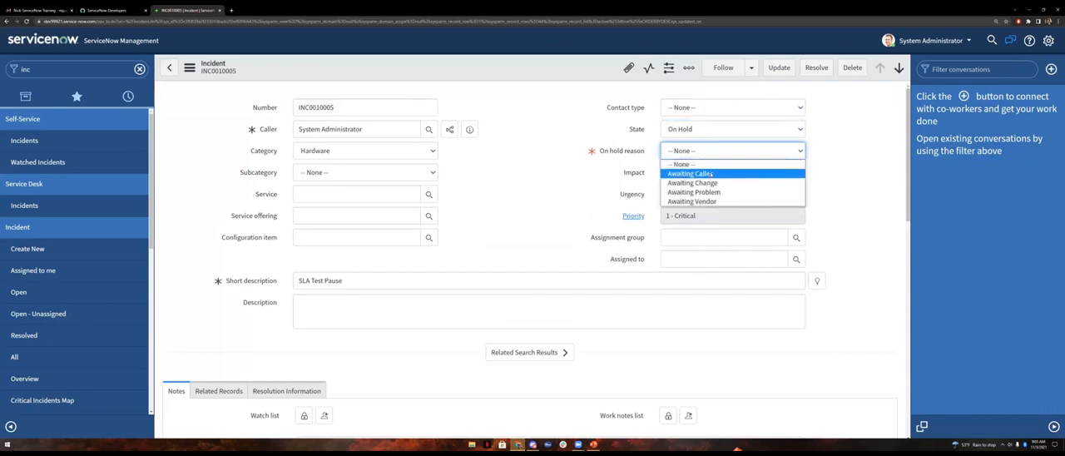
click(709, 182)
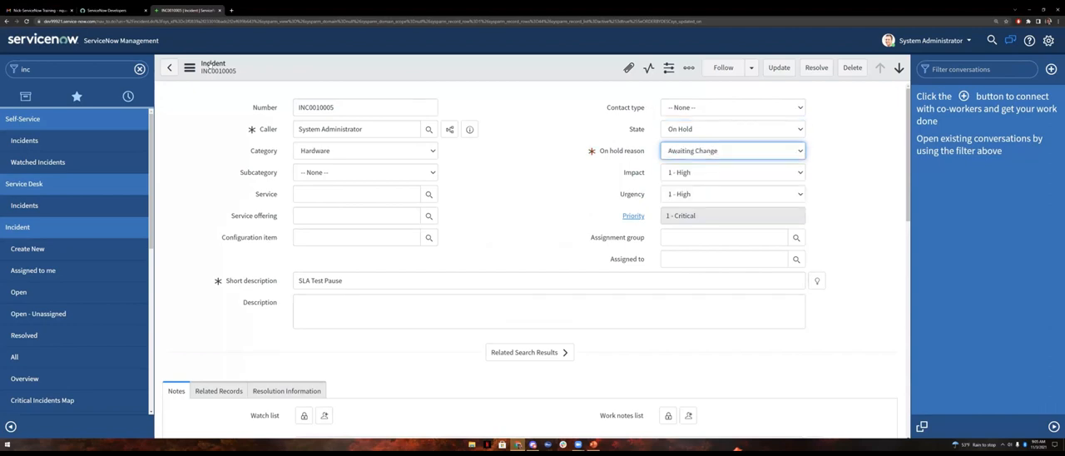
click(190, 67)
click(220, 80)
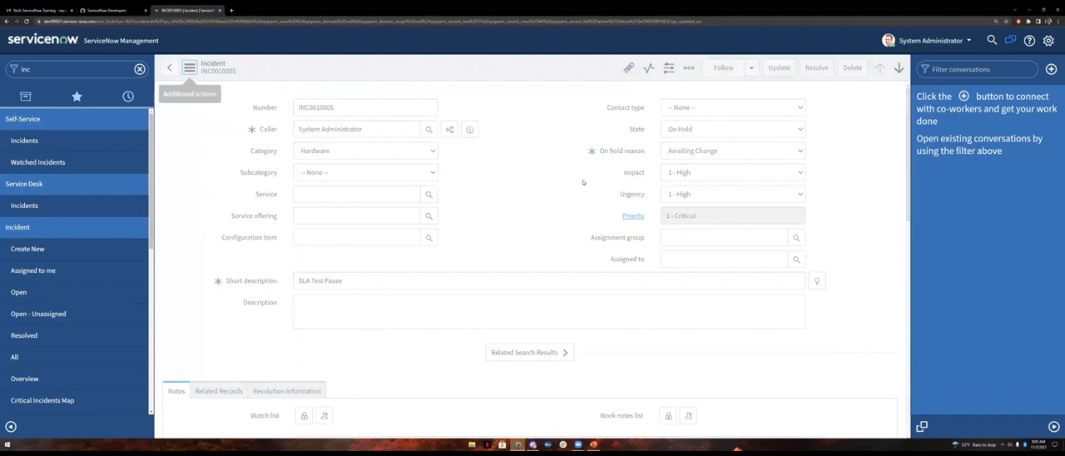
Step: Check the stage of the Request Fulfillment SLA in the incident's Task SLAs list
scroll(608, 206, down, 15)
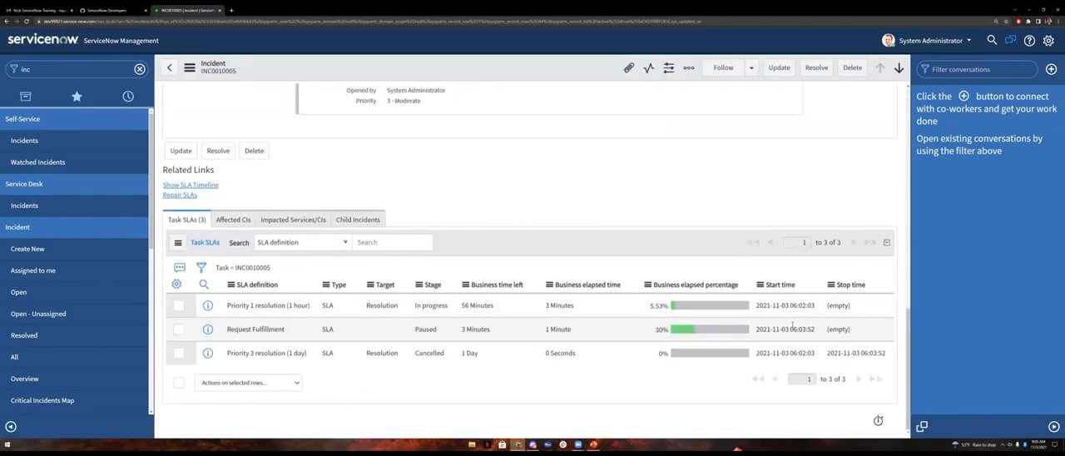
double_click(426, 330)
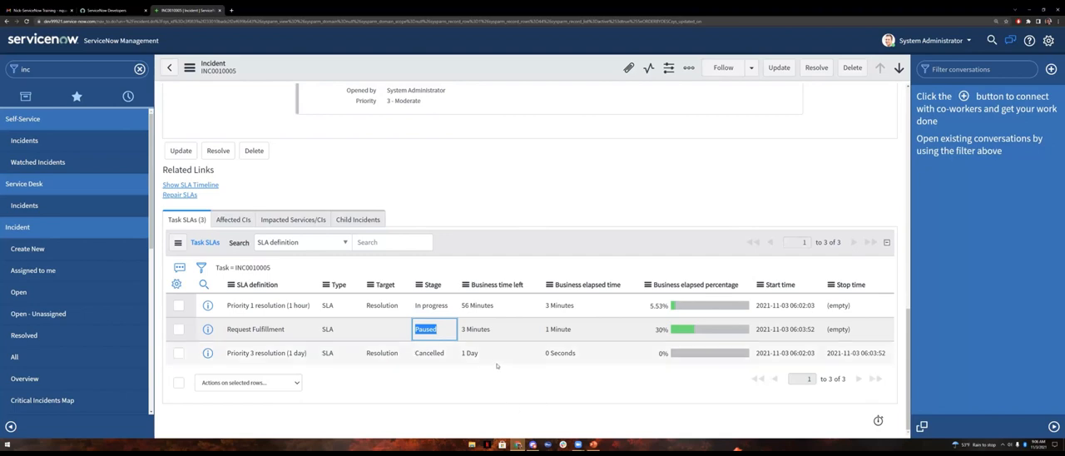
click(190, 68)
click(563, 209)
Step: Save the incident with its state set to In Progress and check the Request Fulfillment SLA's stage
scroll(713, 291, up, 15)
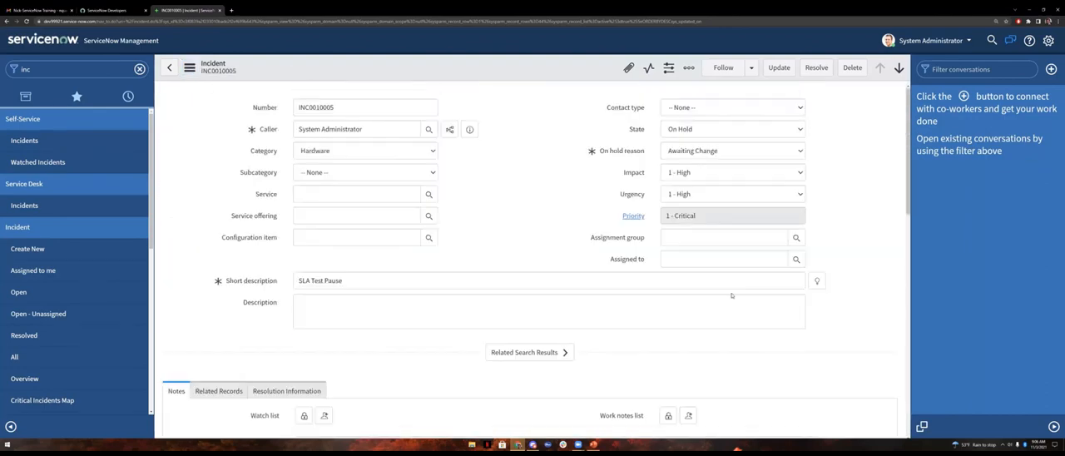
click(699, 129)
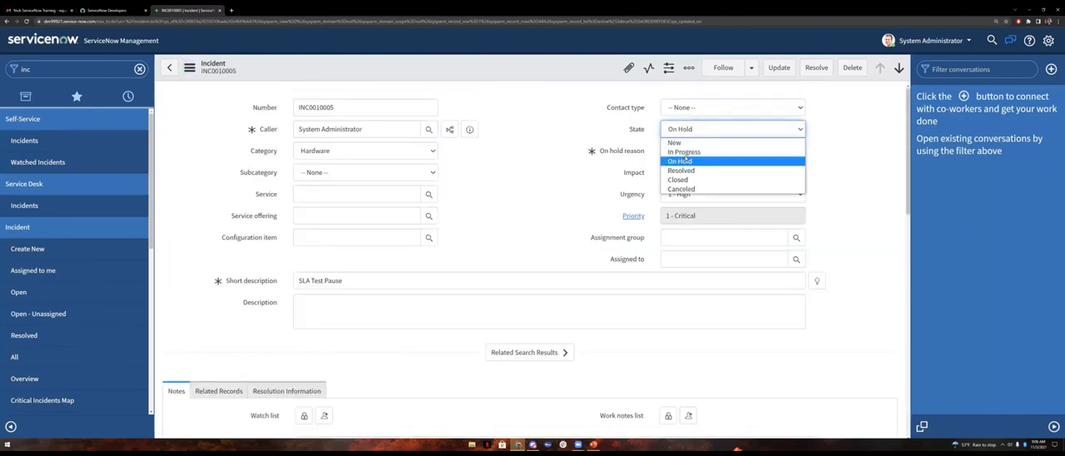
click(685, 152)
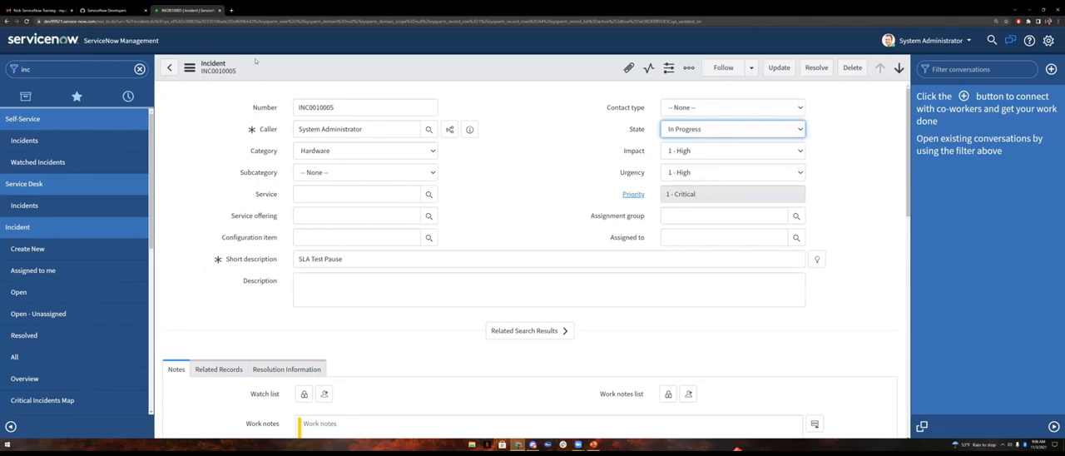
click(189, 67)
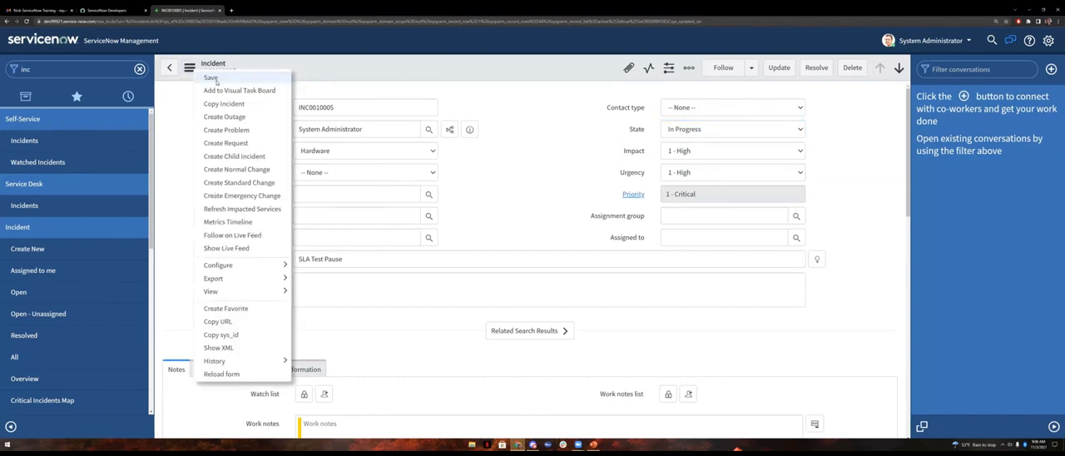
click(215, 79)
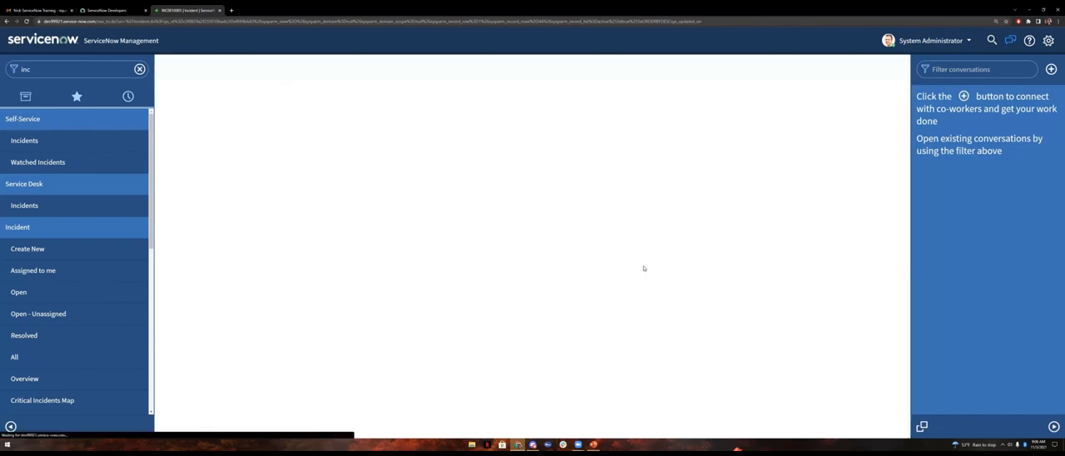
scroll(643, 268, down, 15)
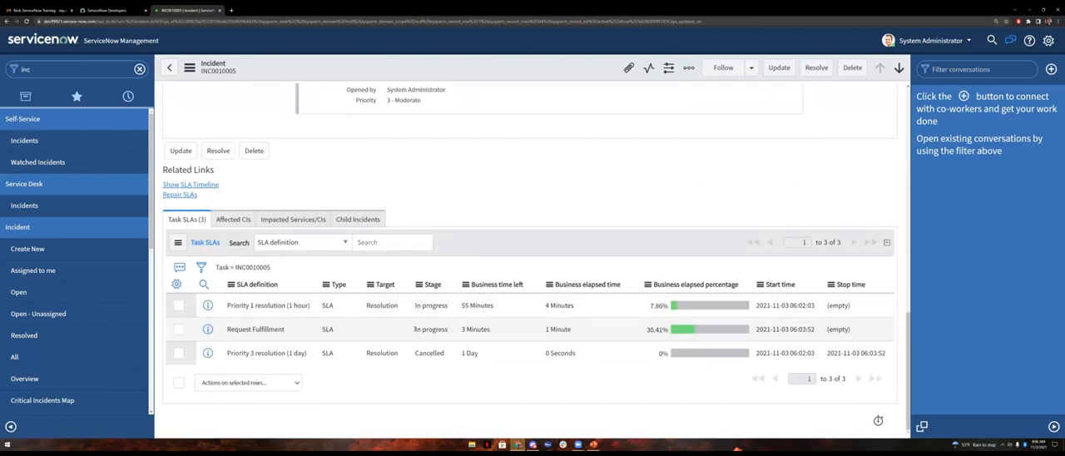
drag(414, 329, 450, 329)
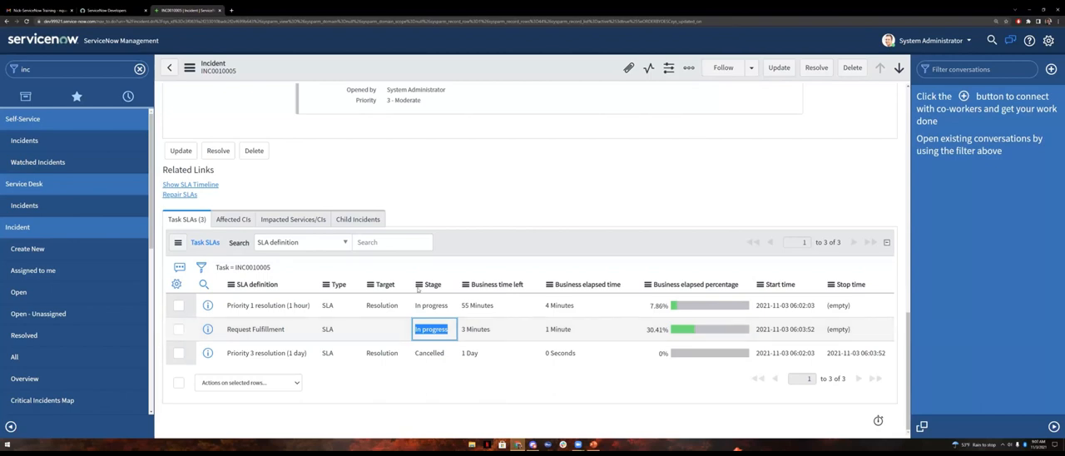
Step: Save the incident once more to refresh its Task SLAs and check the Request Fulfillment SLA's business elapsed percentage
click(190, 67)
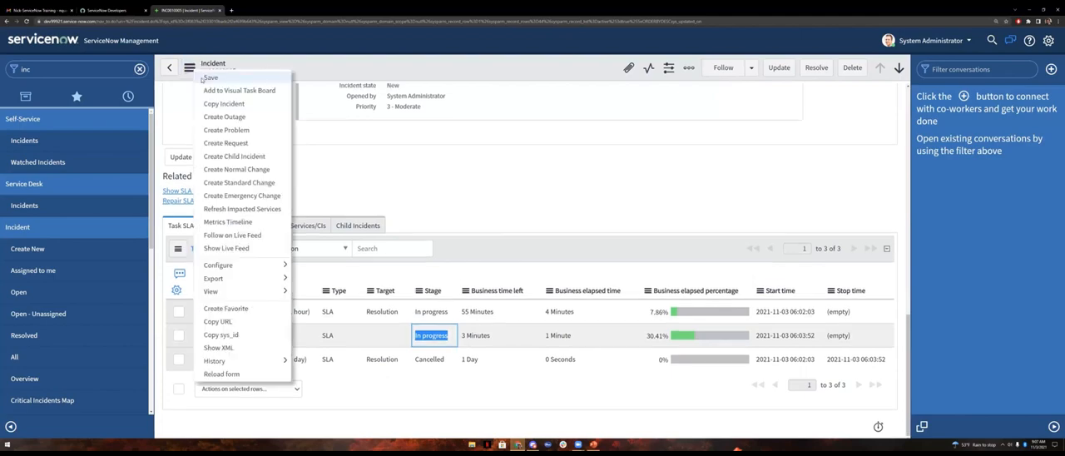
click(316, 169)
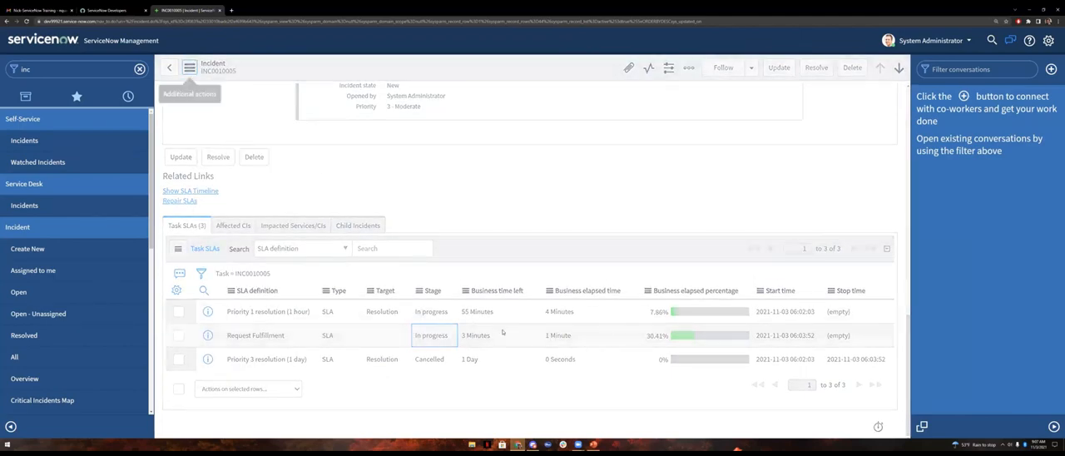
scroll(555, 306, down, 12)
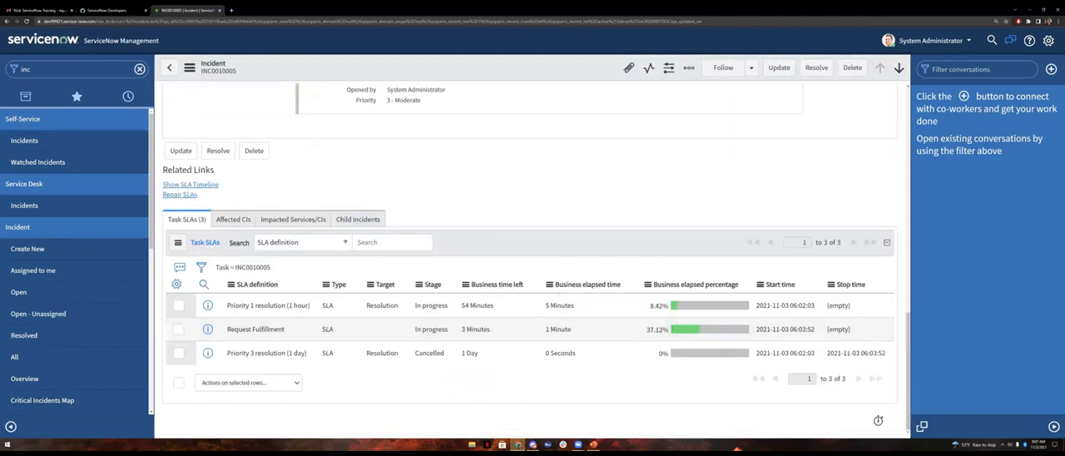
drag(646, 329, 674, 331)
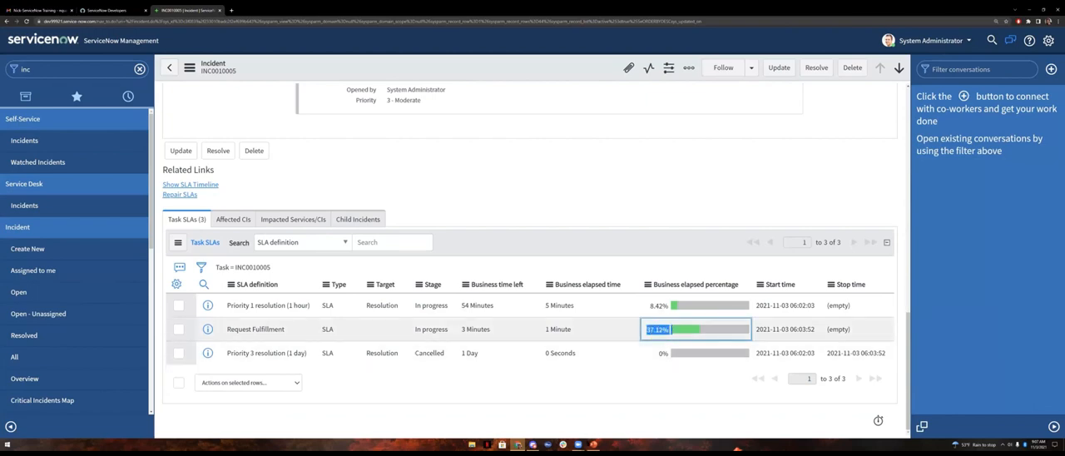
click(569, 402)
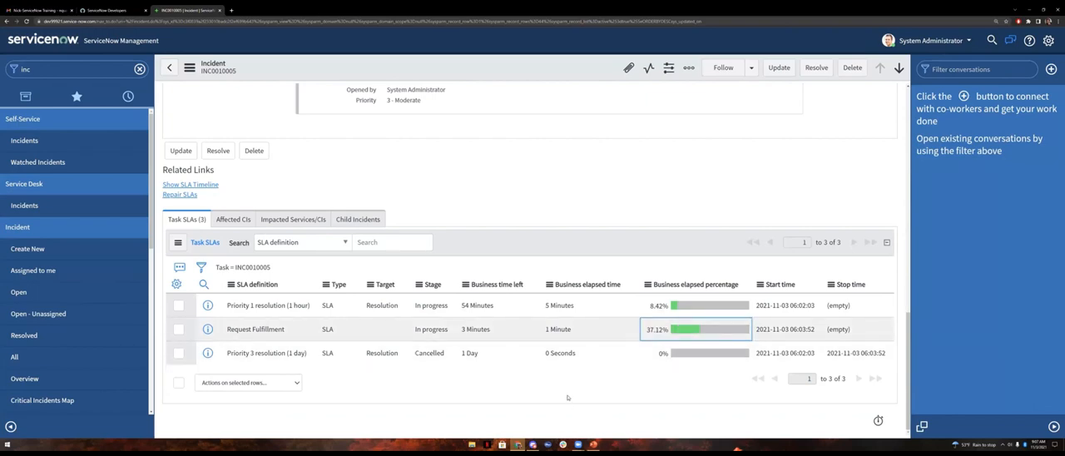